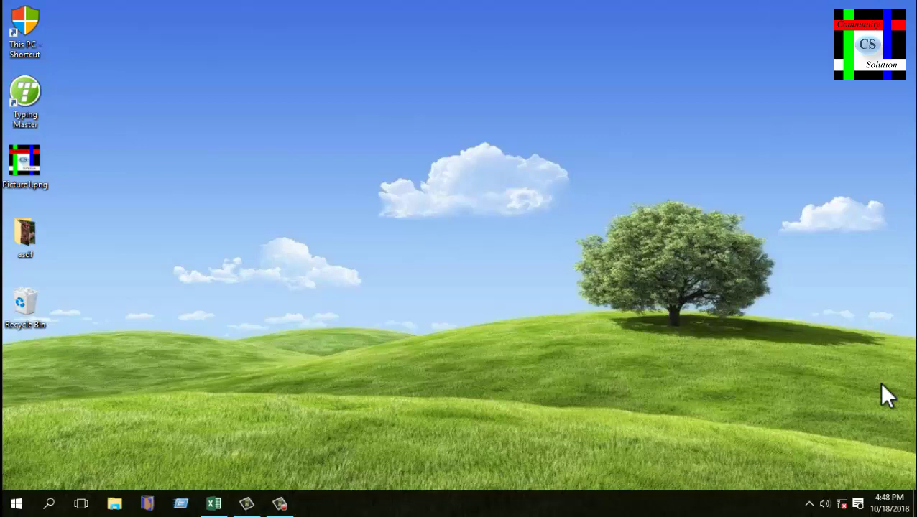
# Step: Restore Salary Sheet 1.xlsx and show the finished ten-employee salary table on Sheet1
pyautogui.click(214, 503)
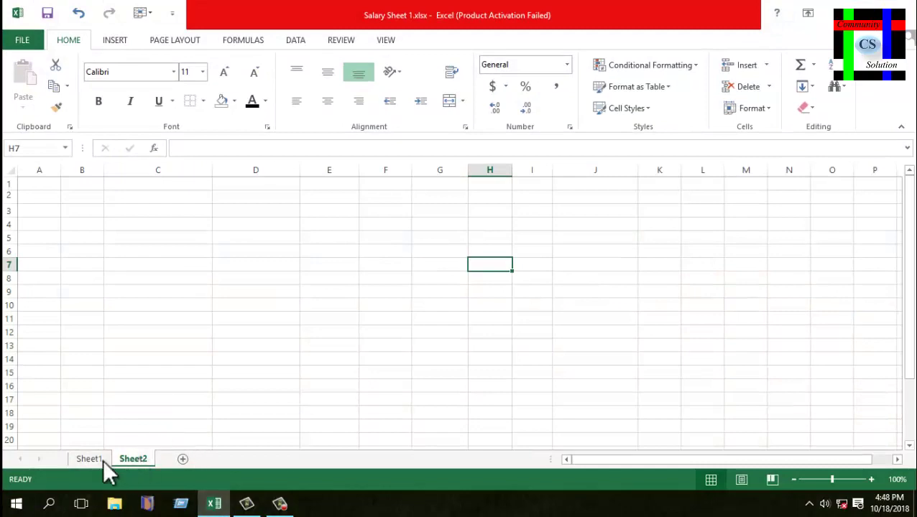
pyautogui.click(90, 463)
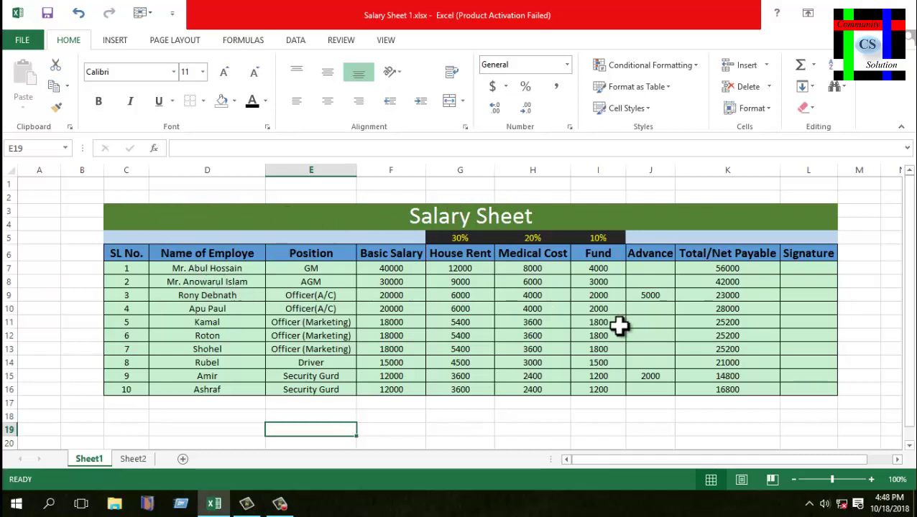
# Step: On a new worksheet, enter headings Sl. No, Name of Employe, Position and Basic Salary in B5:E5
pyautogui.click(183, 459)
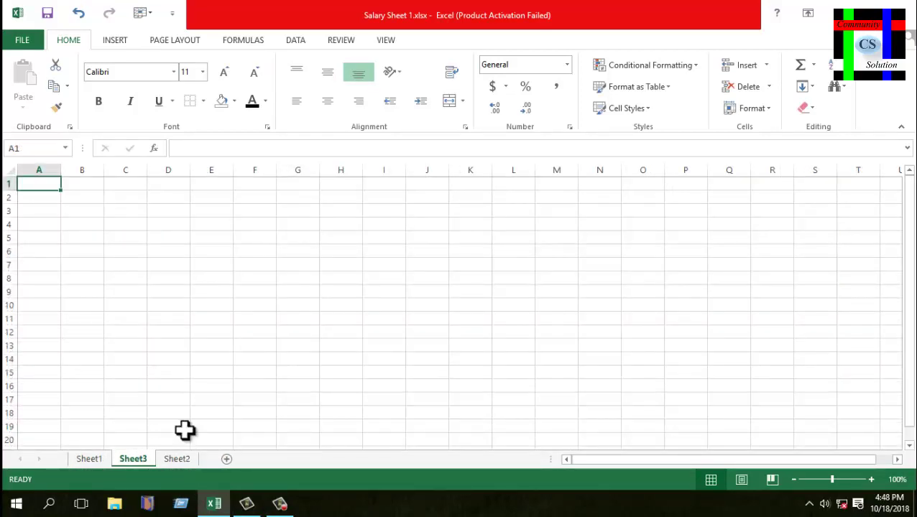
pyautogui.click(82, 238)
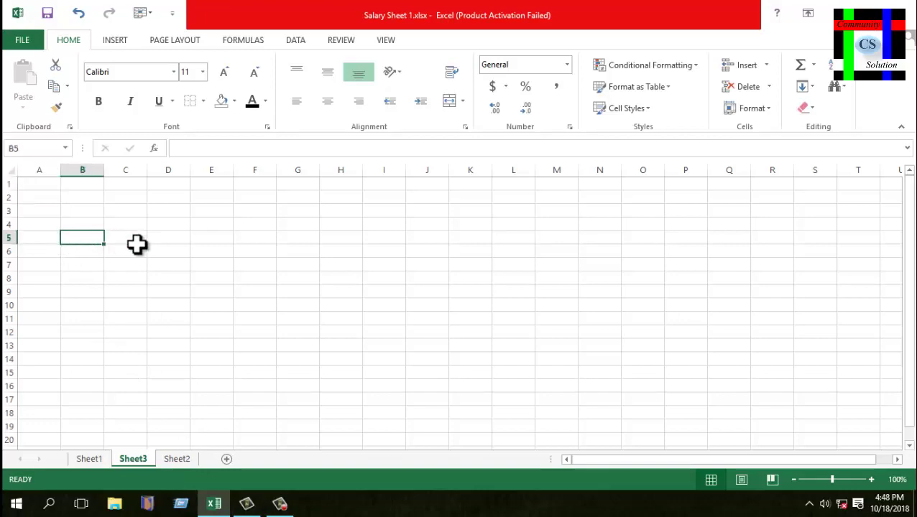
pyautogui.write('S')
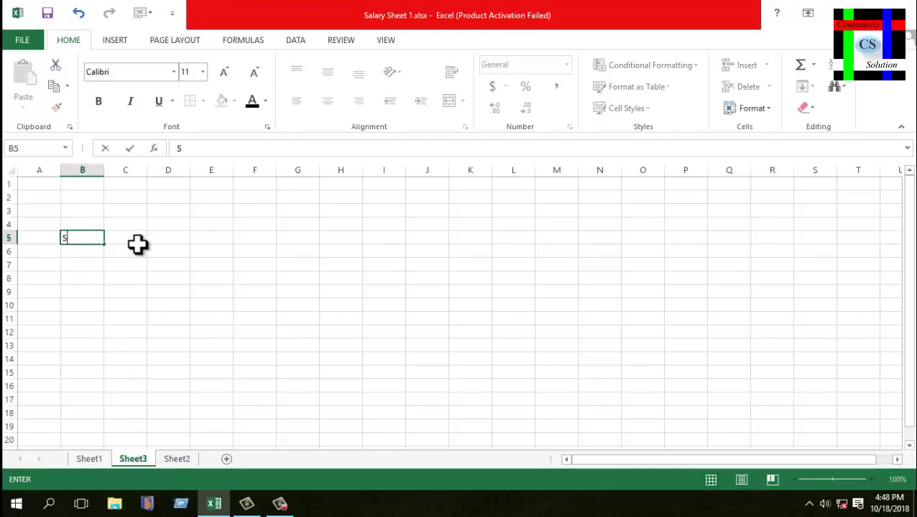
pyautogui.write('l. ')
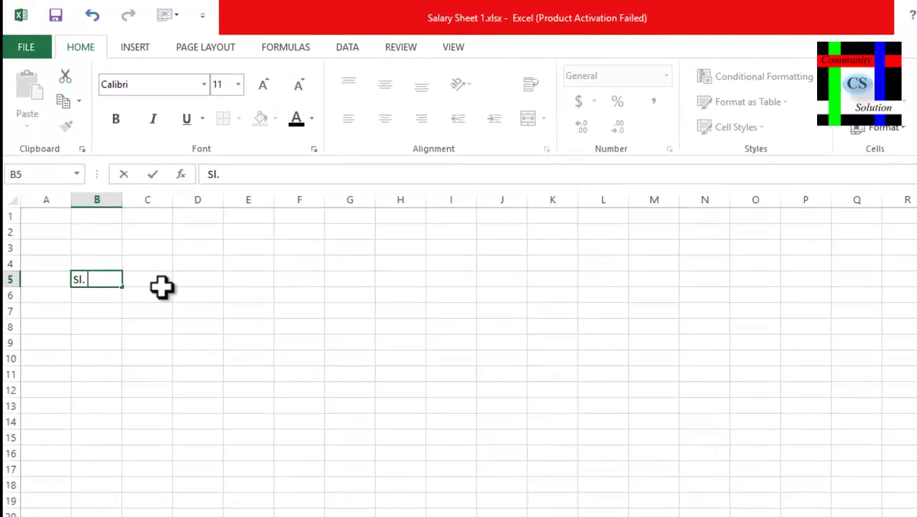
pyautogui.write('No')
pyautogui.click(162, 285)
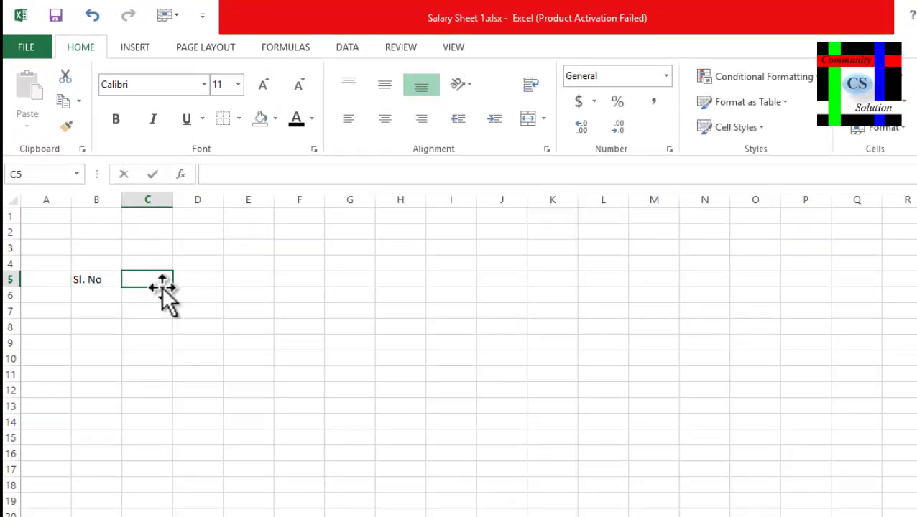
pyautogui.write('Name of')
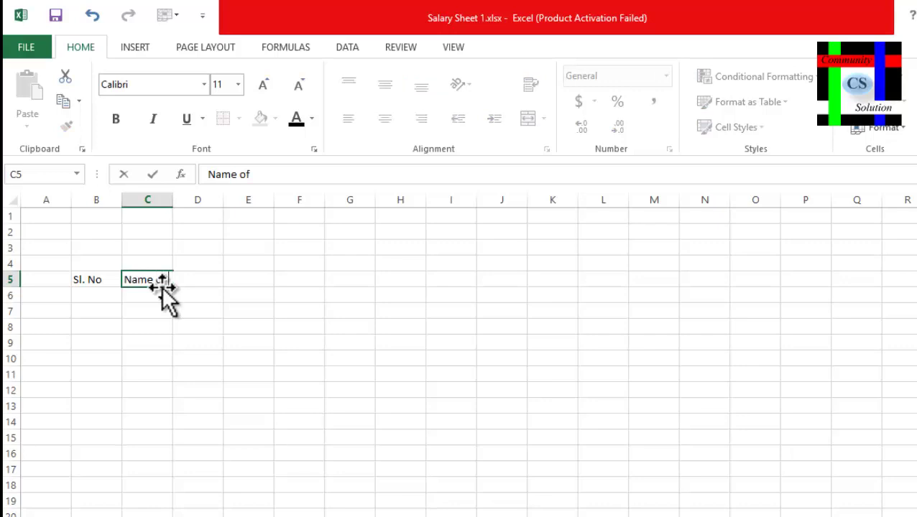
pyautogui.write(' Emplo')
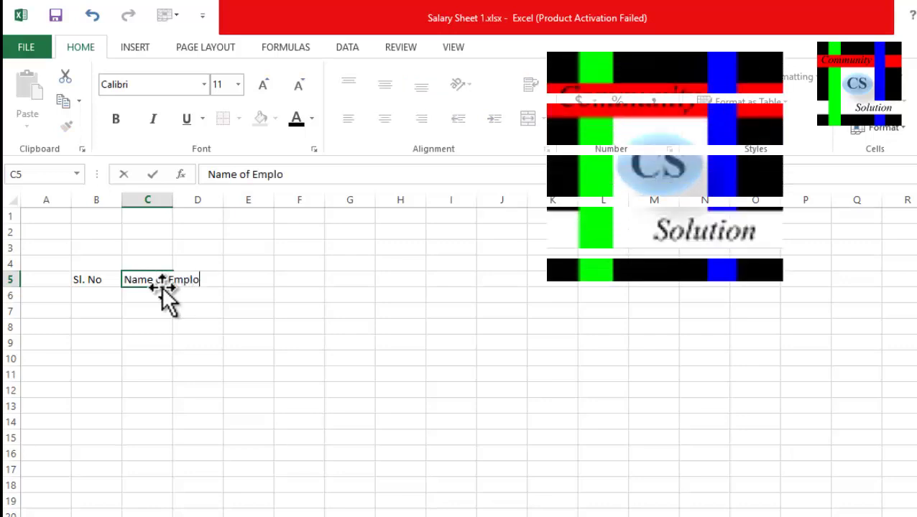
pyautogui.write('ye')
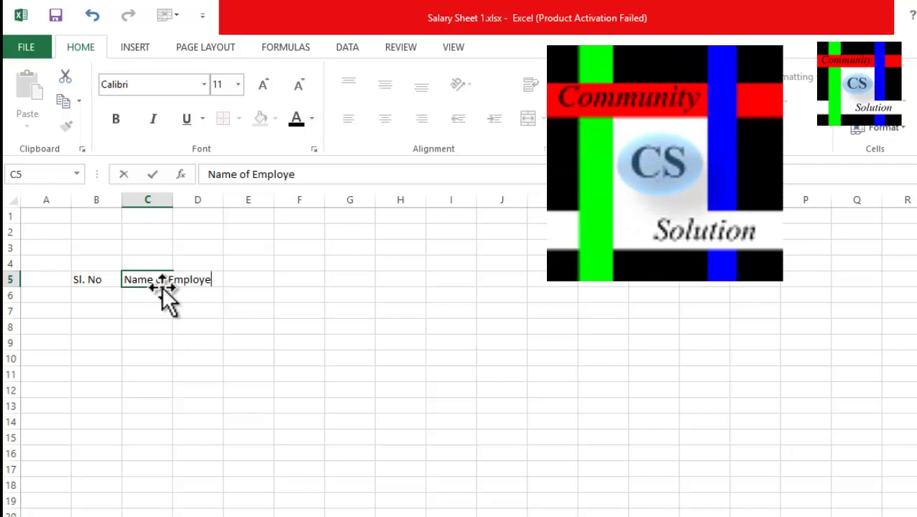
pyautogui.press('Tab')
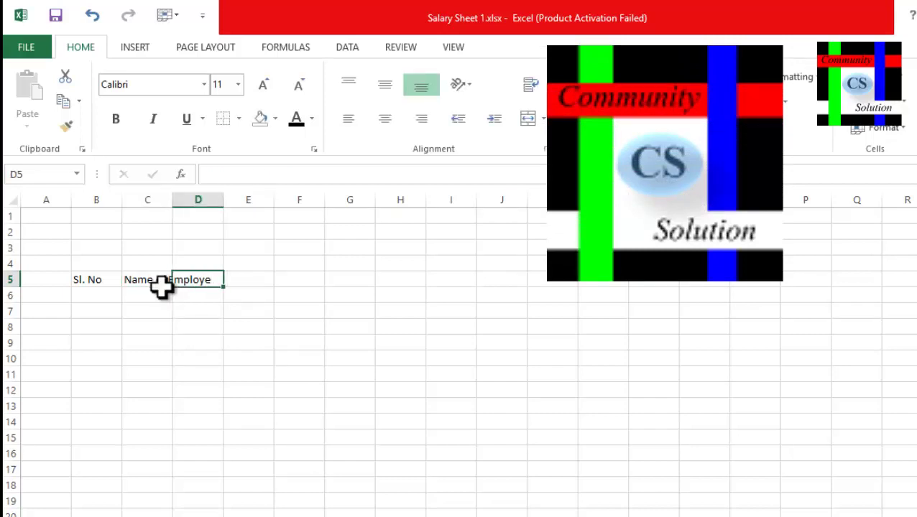
pyautogui.write('Posi')
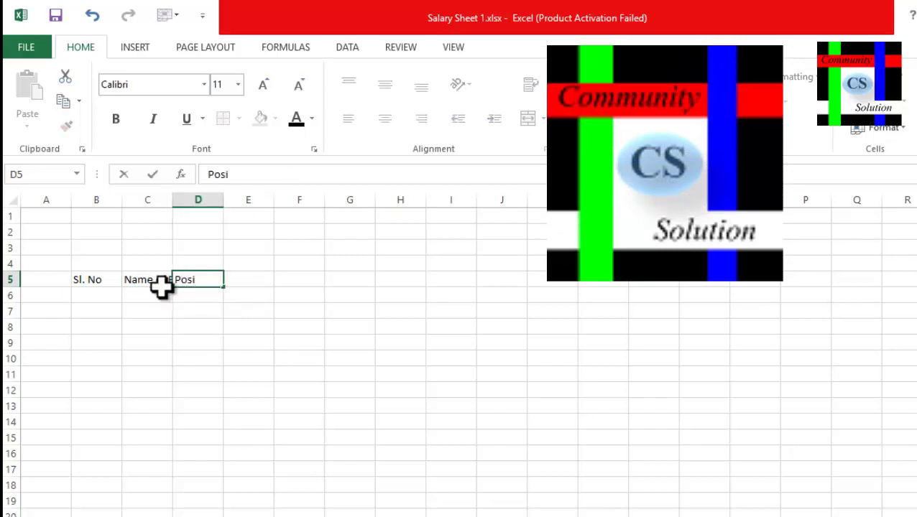
pyautogui.write('tion')
pyautogui.press('Tab')
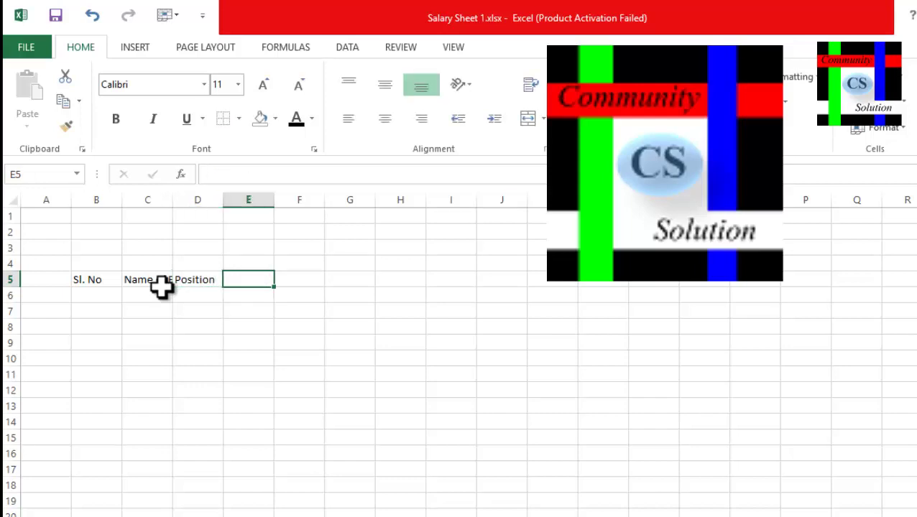
pyautogui.write('Bas')
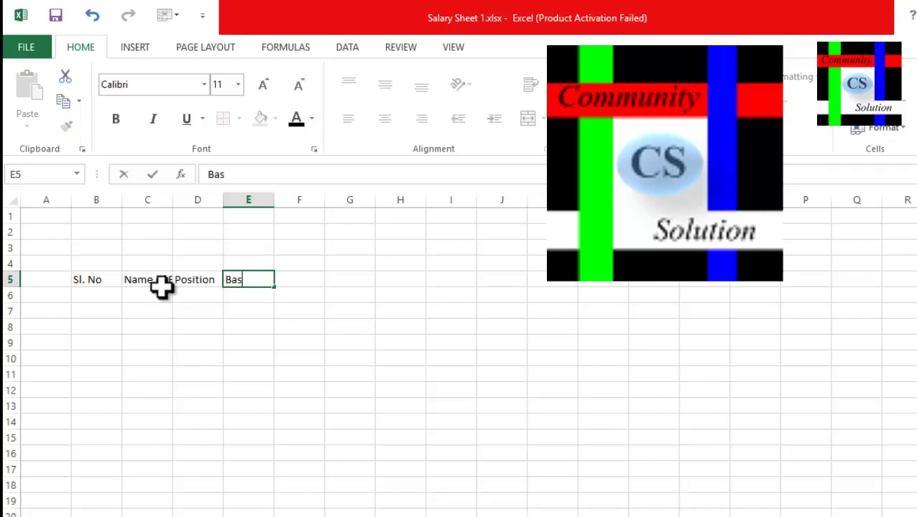
pyautogui.write('ic Sa')
pyautogui.write('lar')
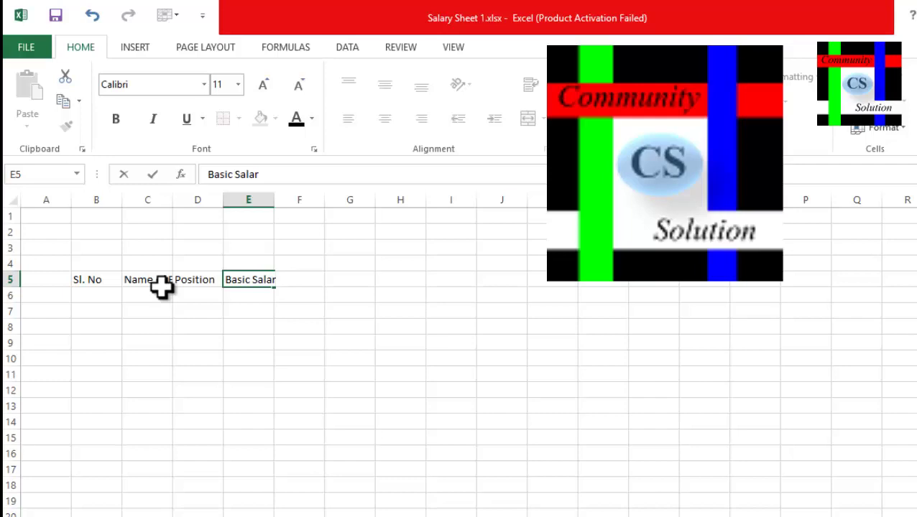
pyautogui.write('y')
pyautogui.press('Tab')
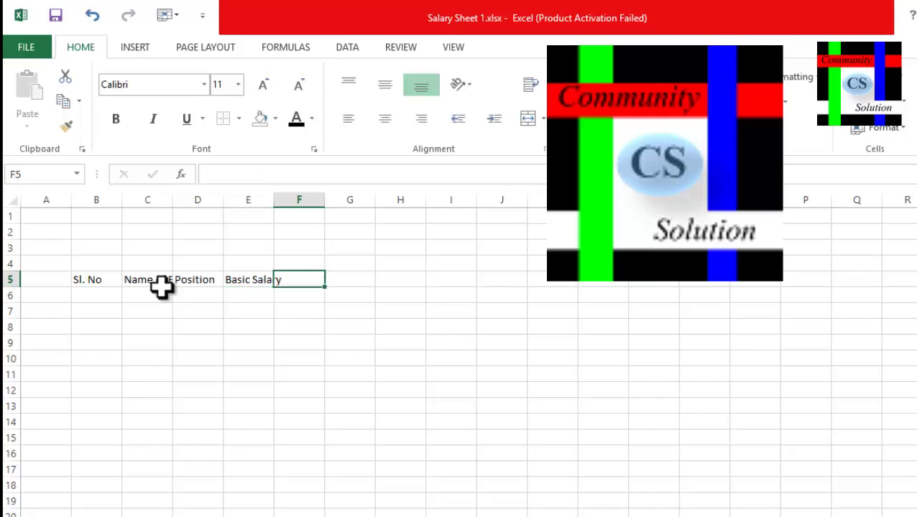
# Step: Continue row 5 with House Rent, Medical Cost, Fund, Advanced, Net Payable and Signature
pyautogui.write('H')
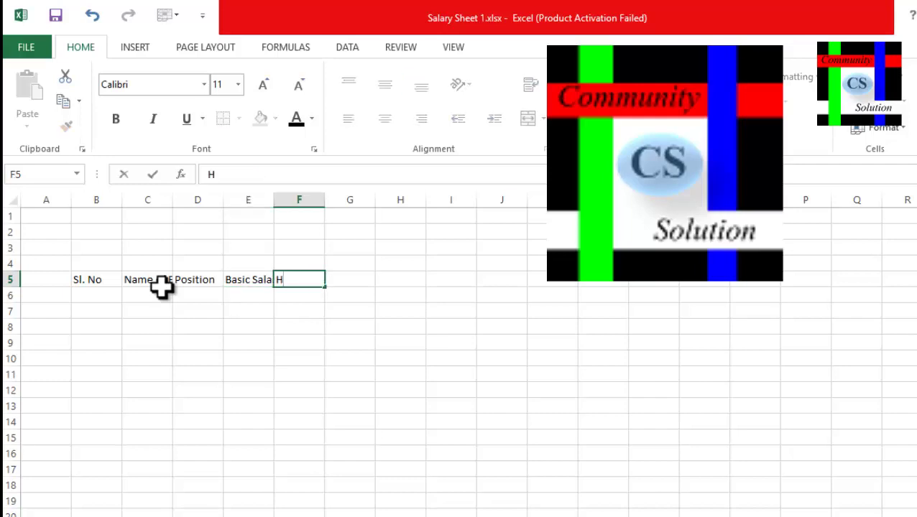
pyautogui.write('ouse')
pyautogui.write(' Rent')
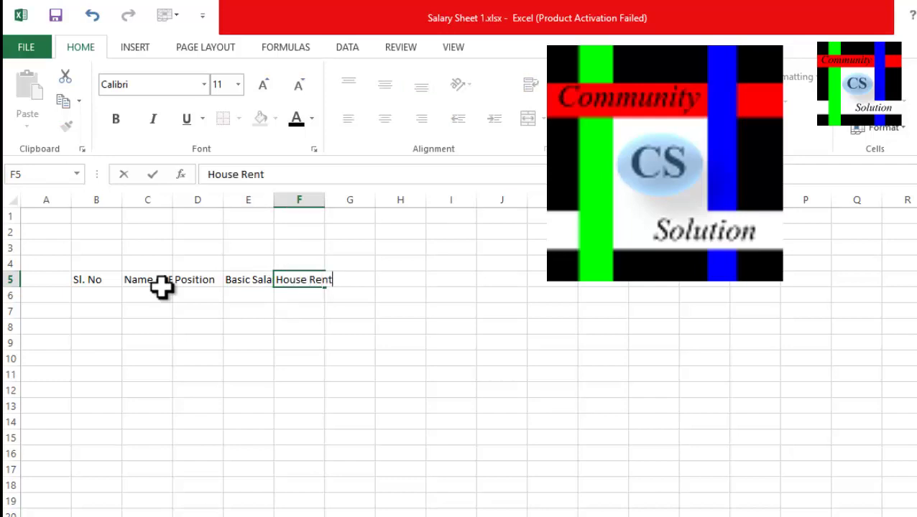
pyautogui.press('Tab')
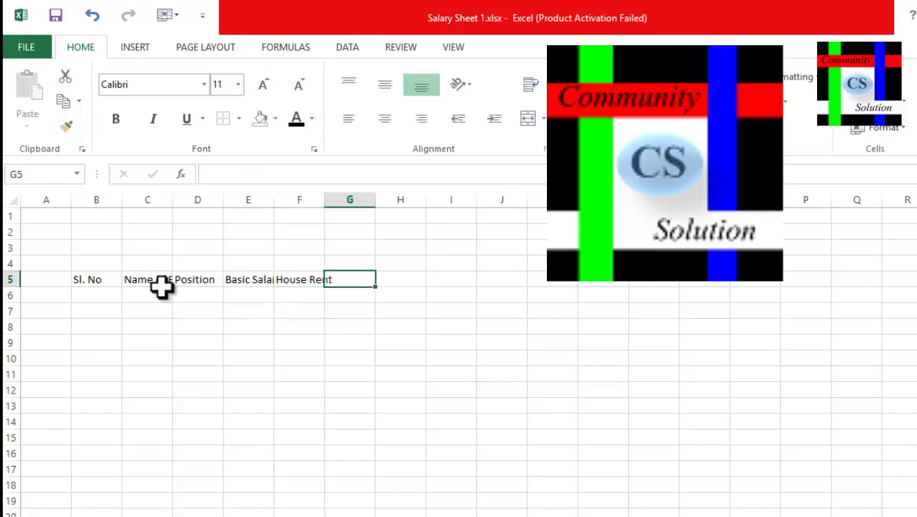
pyautogui.write('Medi')
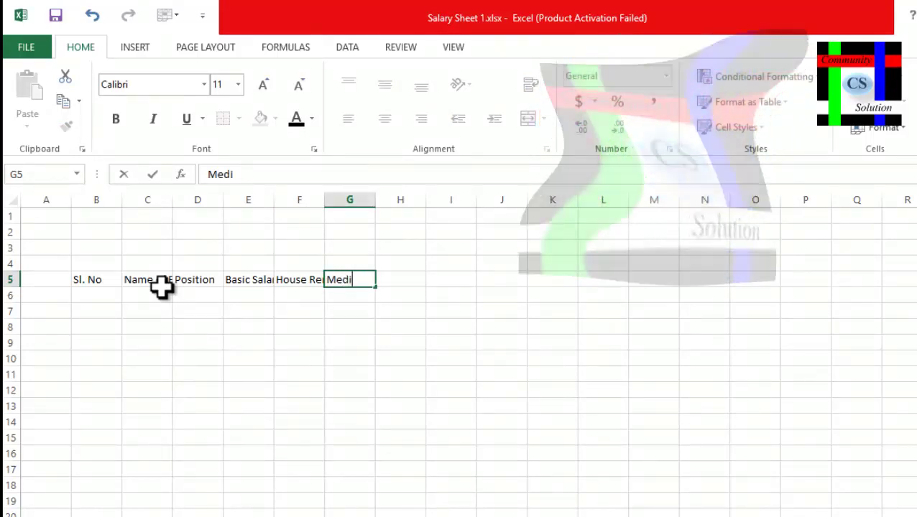
pyautogui.write('cal')
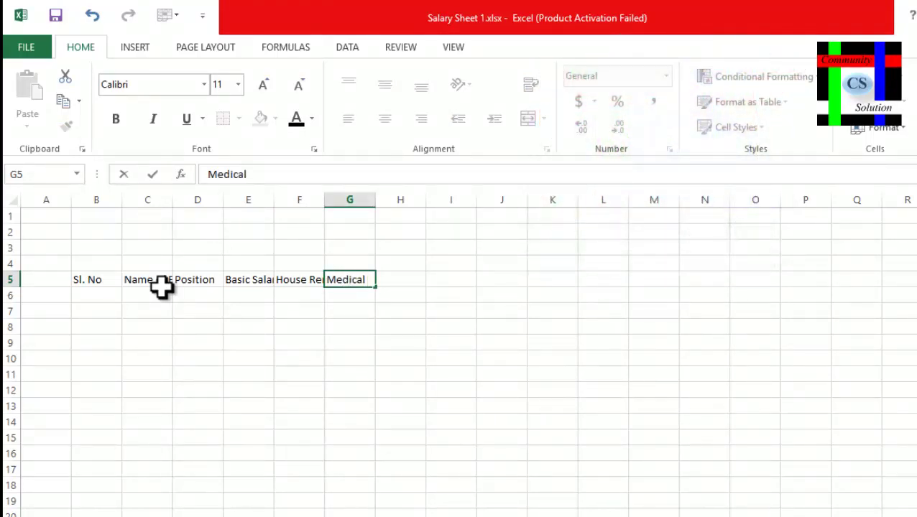
pyautogui.write(' Cost')
pyautogui.press('Tab')
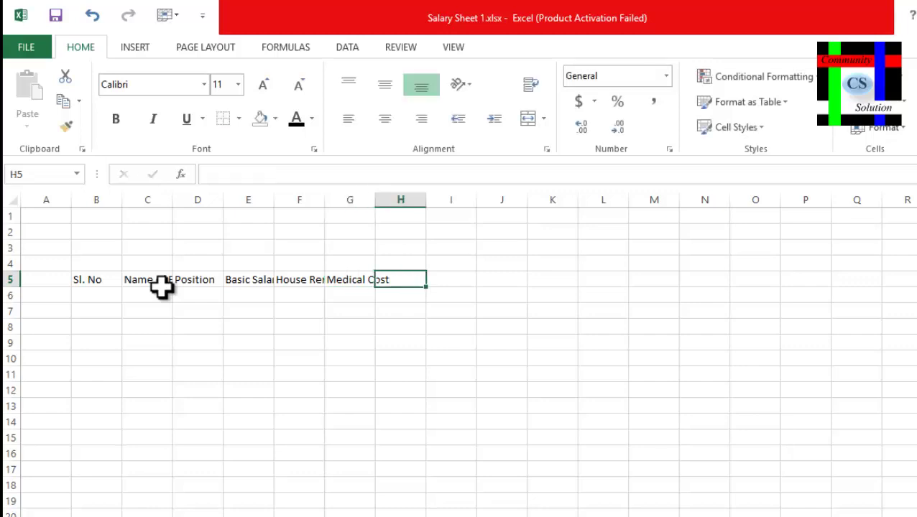
pyautogui.write('Fu')
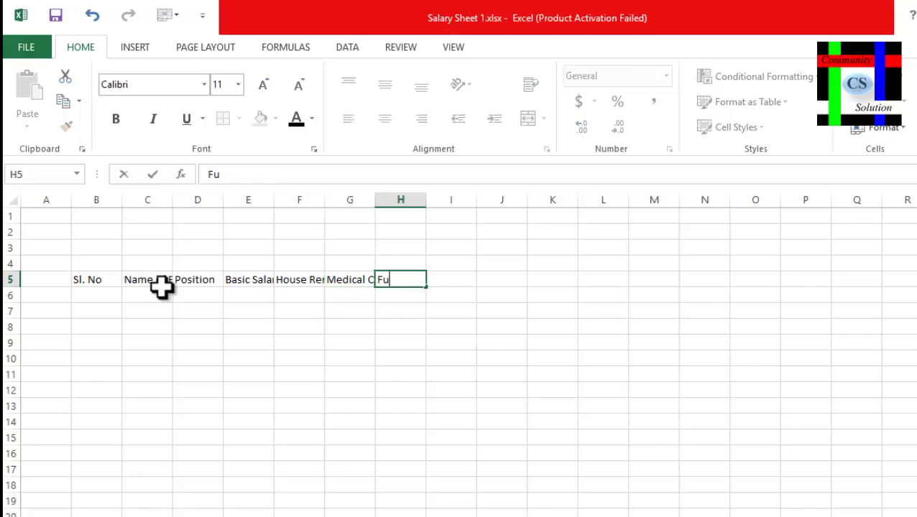
pyautogui.write('nd')
pyautogui.press('Tab')
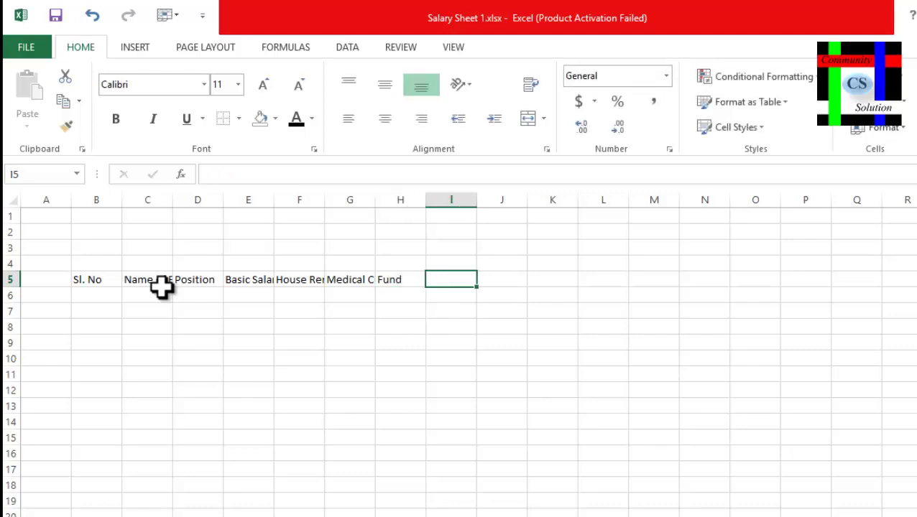
pyautogui.write('Adv')
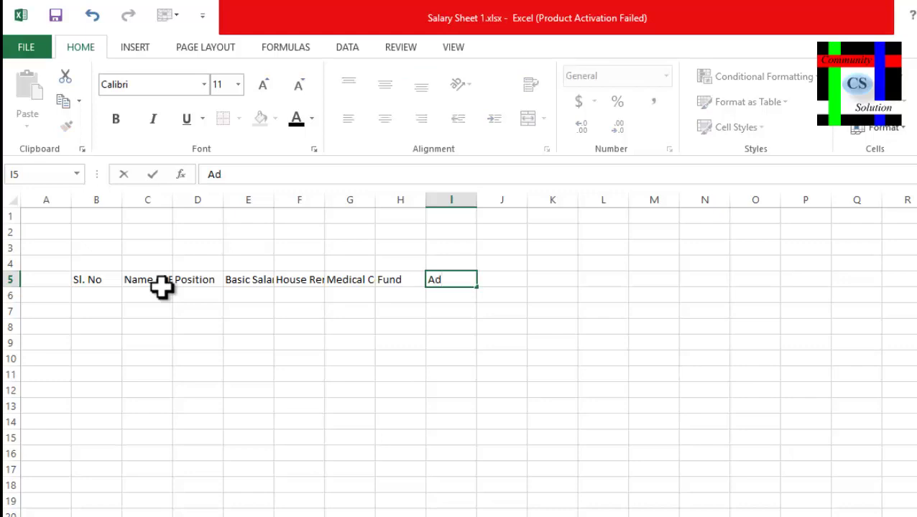
pyautogui.write('anc')
pyautogui.write('ed')
pyautogui.press('Tab')
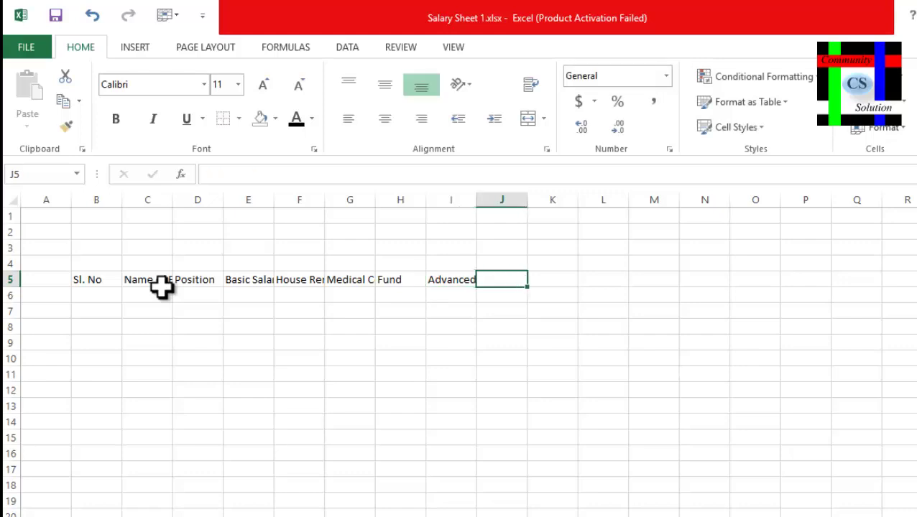
pyautogui.write('N')
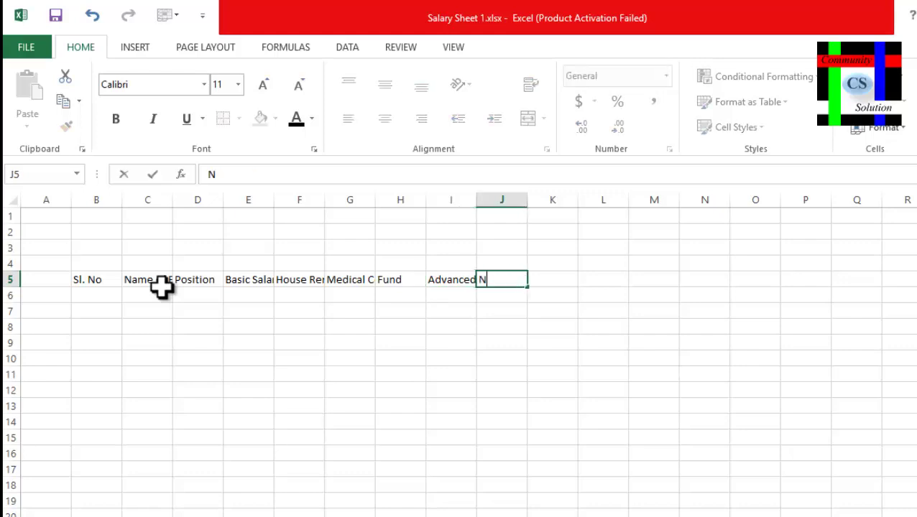
pyautogui.write('etPa')
pyautogui.write('yabl')
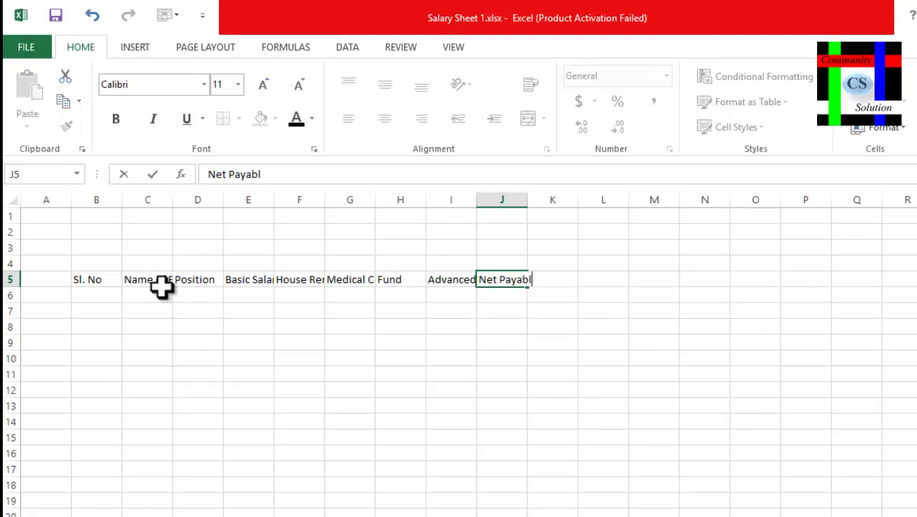
pyautogui.write('e')
pyautogui.press('Tab')
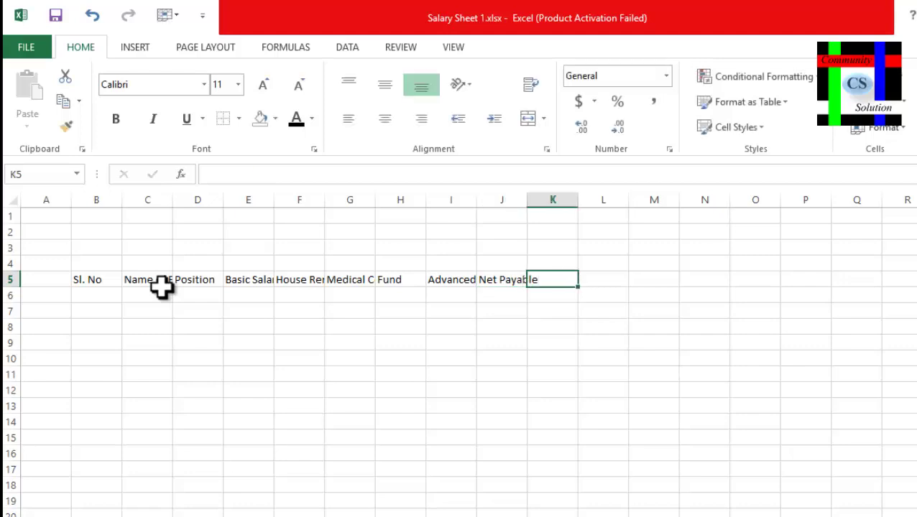
pyautogui.write('Sig')
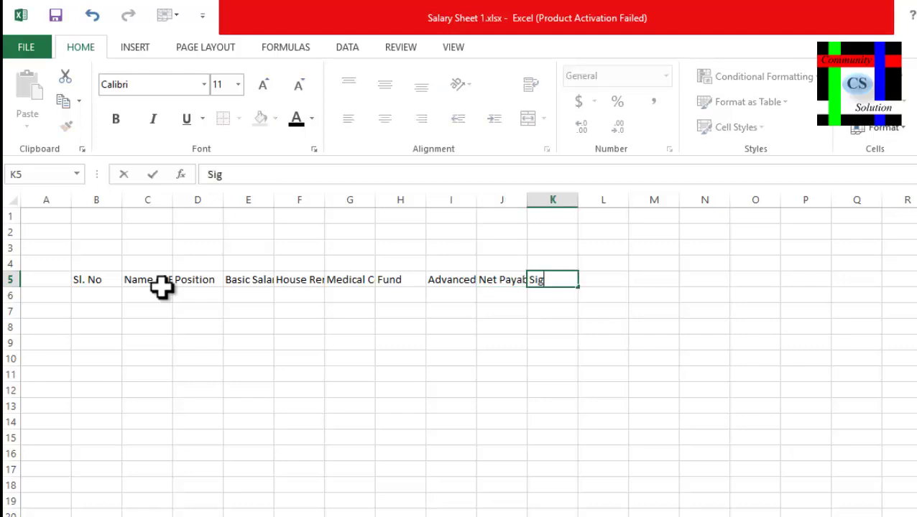
pyautogui.write('natu')
pyautogui.write('re')
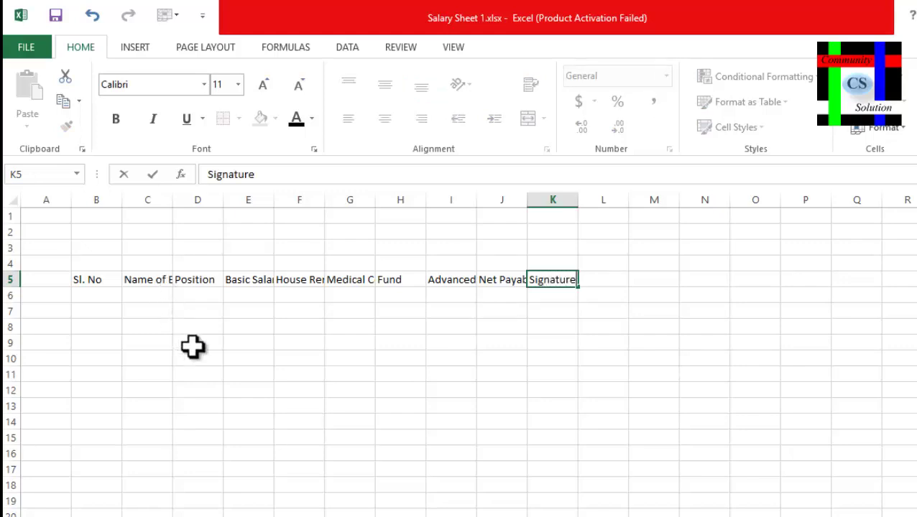
pyautogui.click(235, 340)
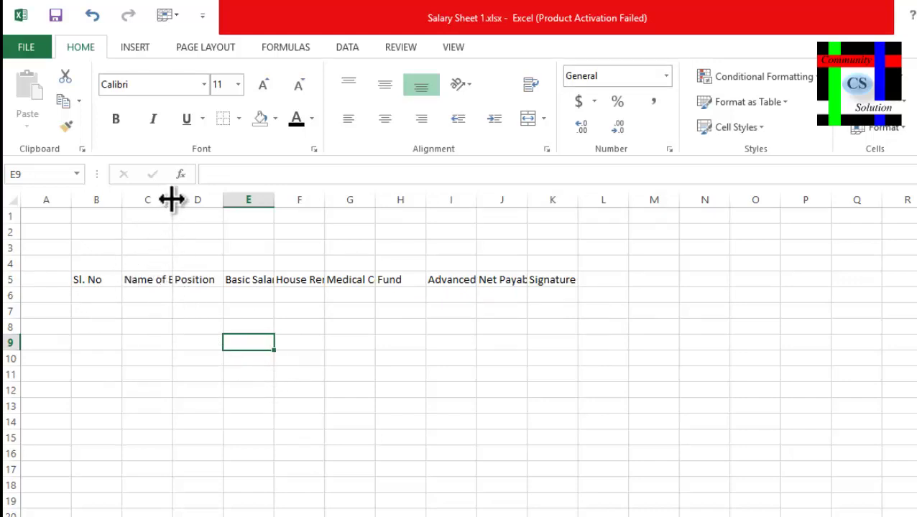
# Step: Widen columns C, F, I and J so the name, House Rent, Advanced and Net Payable headings fit
pyautogui.moveTo(172, 199); pyautogui.dragTo(220, 209)
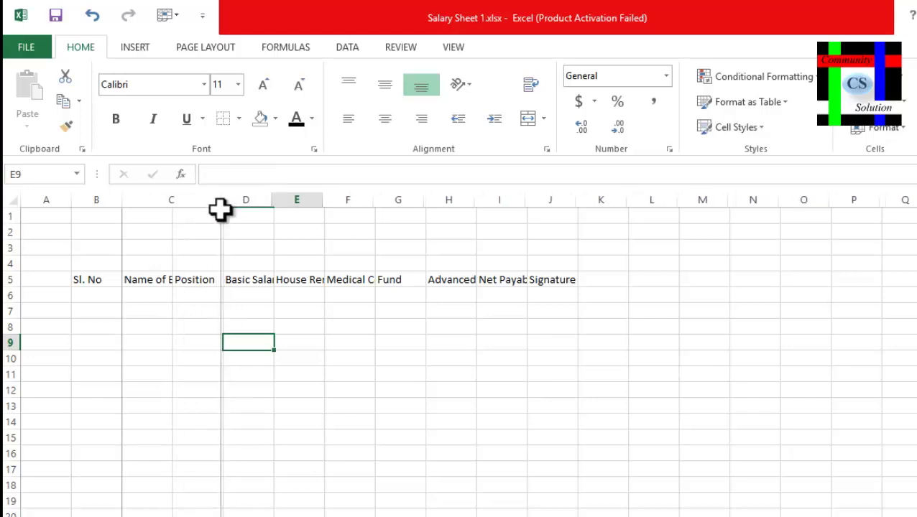
pyautogui.moveTo(220, 208); pyautogui.dragTo(404, 204)
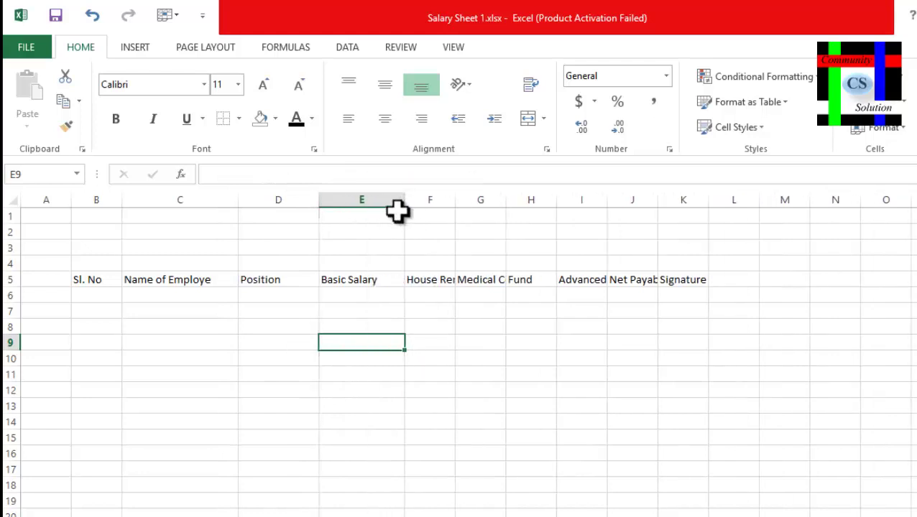
pyautogui.moveTo(457, 199); pyautogui.dragTo(544, 201)
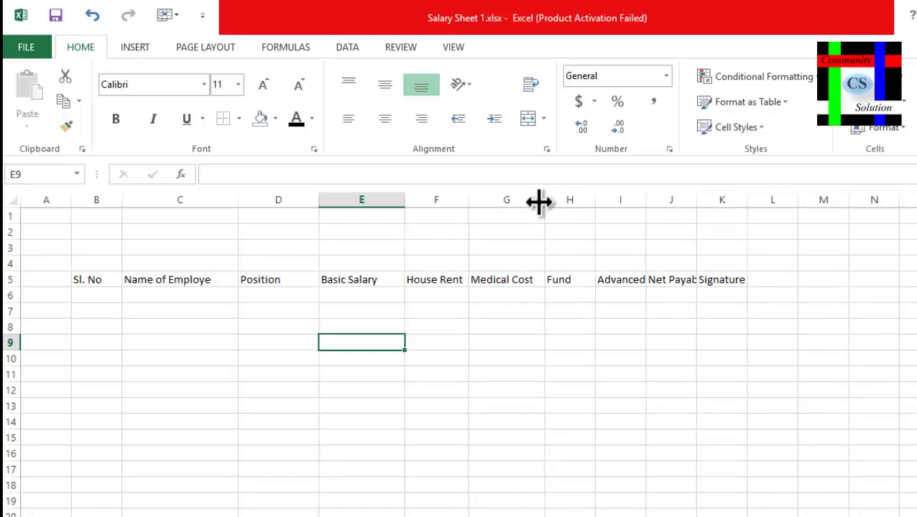
pyautogui.moveTo(645, 201); pyautogui.dragTo(761, 221)
pyautogui.moveTo(812, 200); pyautogui.dragTo(837, 203)
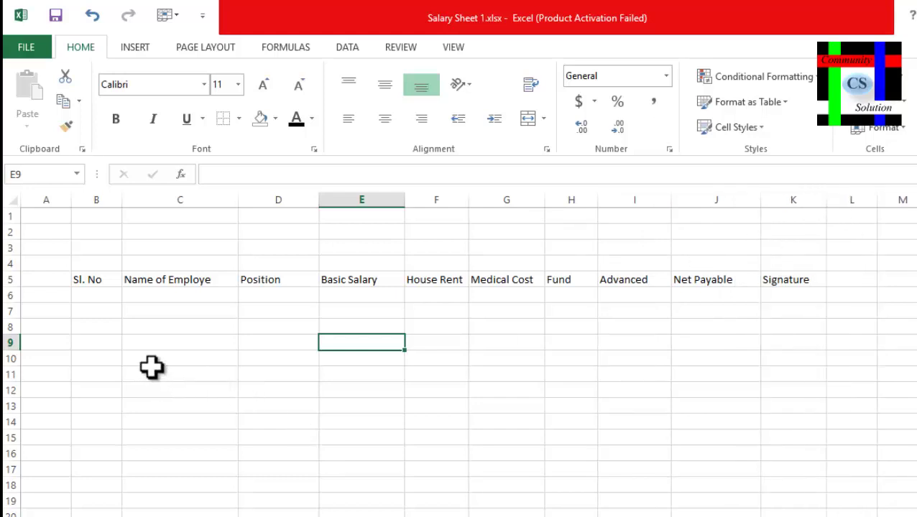
# Step: Fill serial numbers 1 to 10 down B6:B15, starting from 1 and 2
pyautogui.click(94, 295)
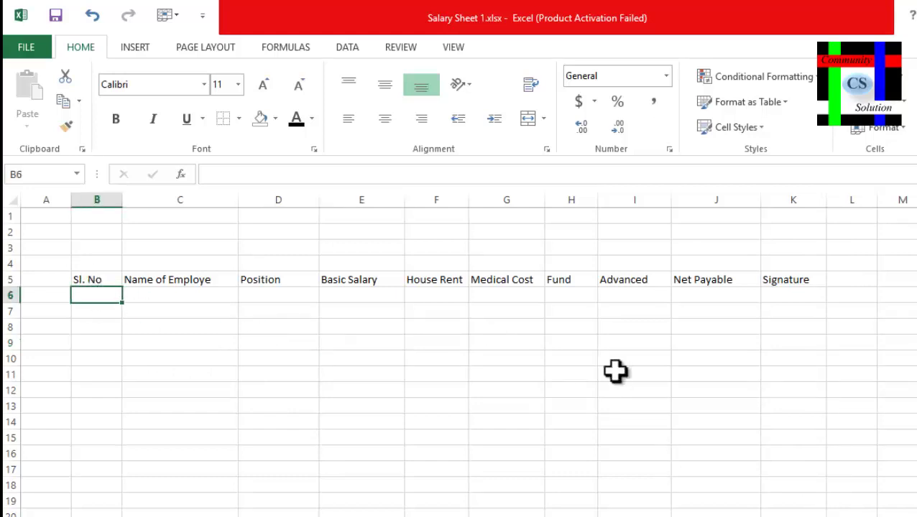
pyautogui.write('0')
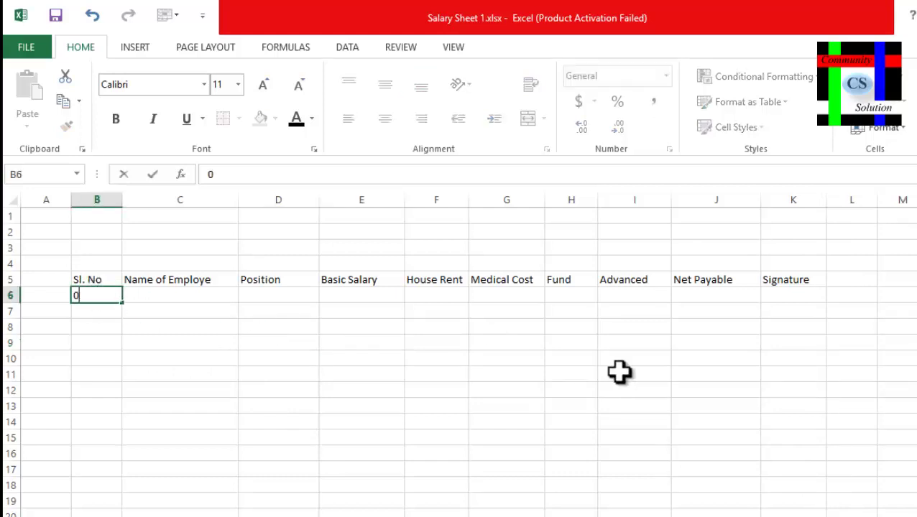
pyautogui.write('1')
pyautogui.press('Return')
pyautogui.write('0')
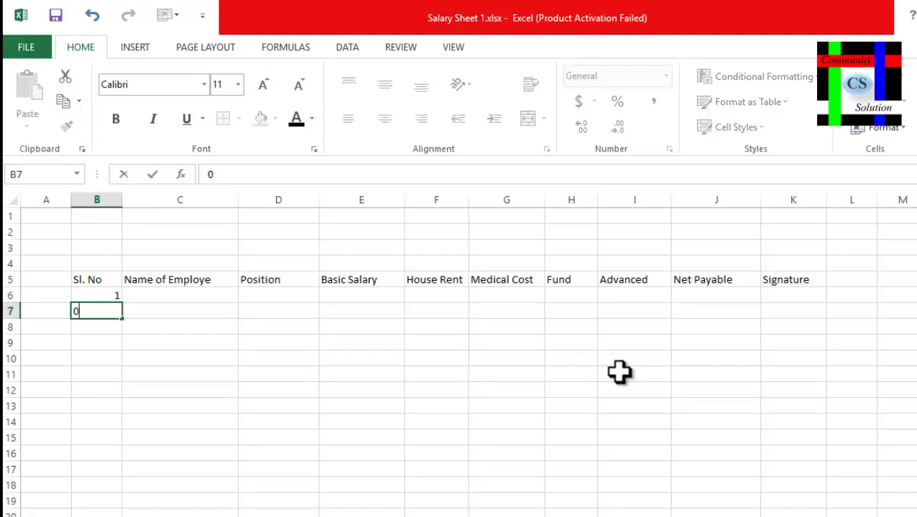
pyautogui.write('2')
pyautogui.click(133, 394)
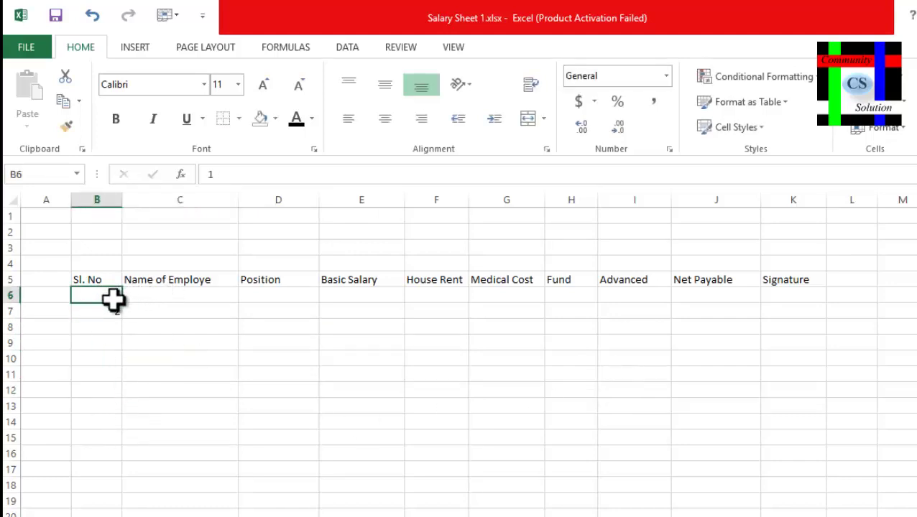
pyautogui.moveTo(111, 296); pyautogui.dragTo(113, 311)
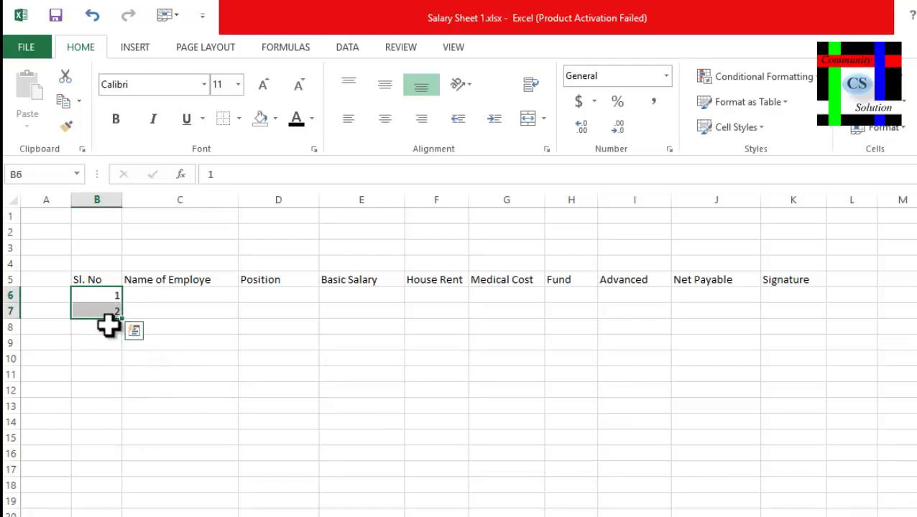
pyautogui.moveTo(123, 317); pyautogui.dragTo(123, 440)
pyautogui.click(225, 410)
pyautogui.click(505, 473)
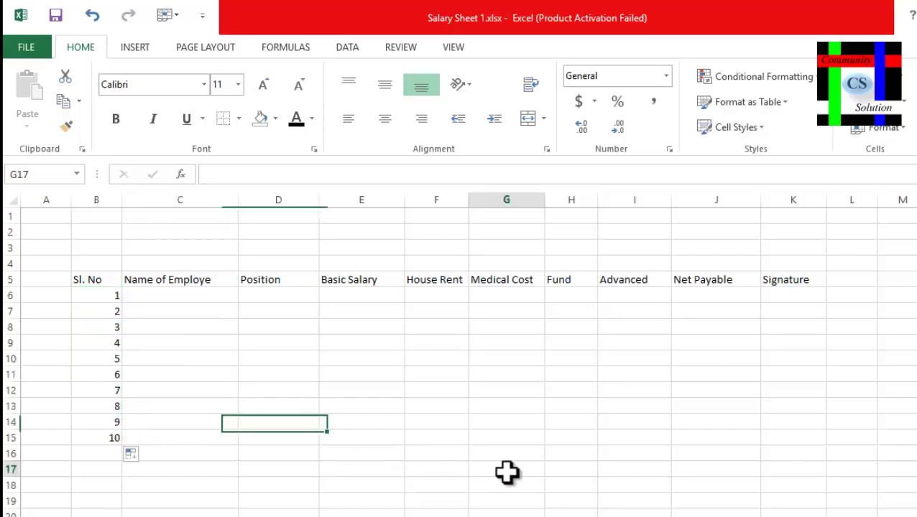
# Step: Apply All Borders to the table range B5:K15
pyautogui.moveTo(84, 277)
pyautogui.mouseDown()
pyautogui.moveTo(129, 357)
pyautogui.moveTo(774, 409)
pyautogui.moveTo(777, 434)
pyautogui.mouseUp()
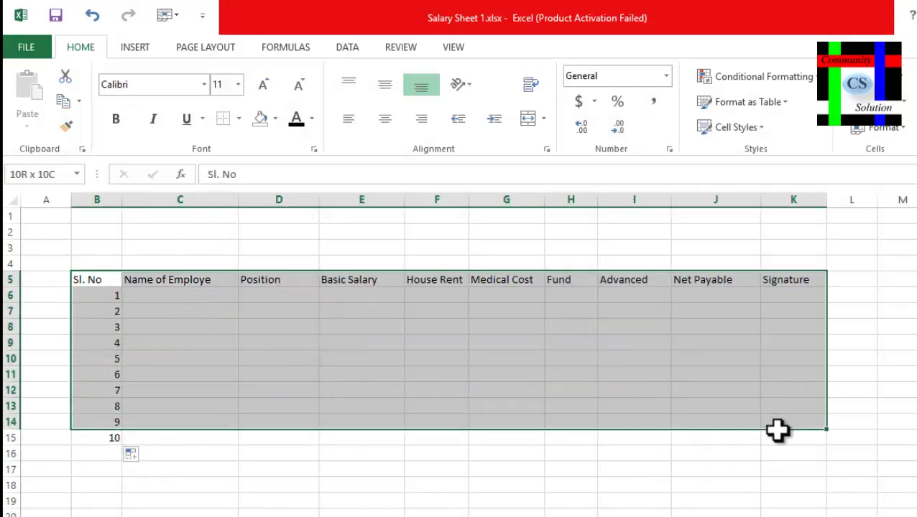
pyautogui.click(238, 120)
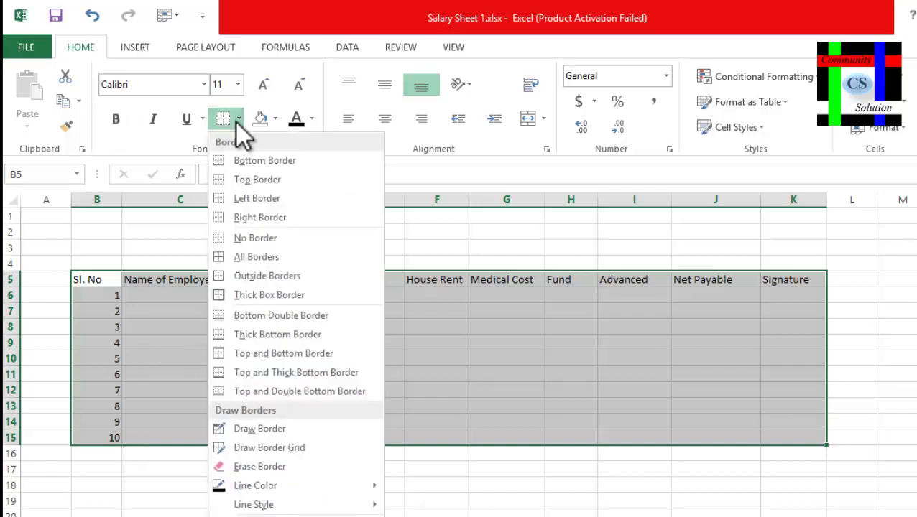
pyautogui.click(241, 255)
pyautogui.click(352, 474)
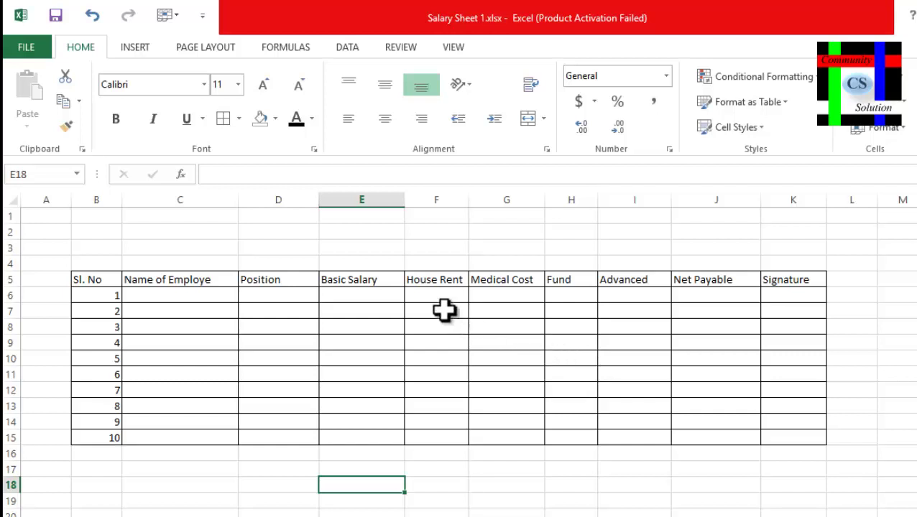
# Step: Enter 30%, 20% and 10% in F4, G4 and H4 above House Rent, Medical Cost and Fund
pyautogui.click(436, 265)
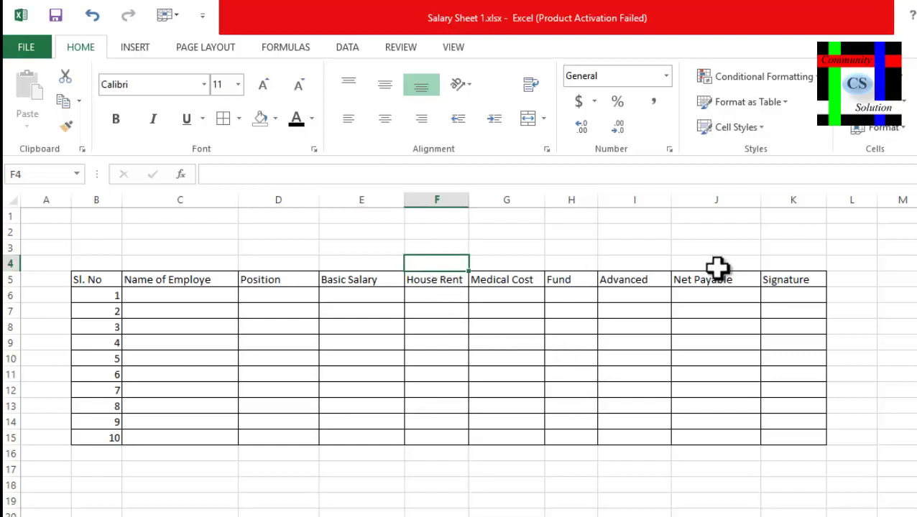
pyautogui.write('30')
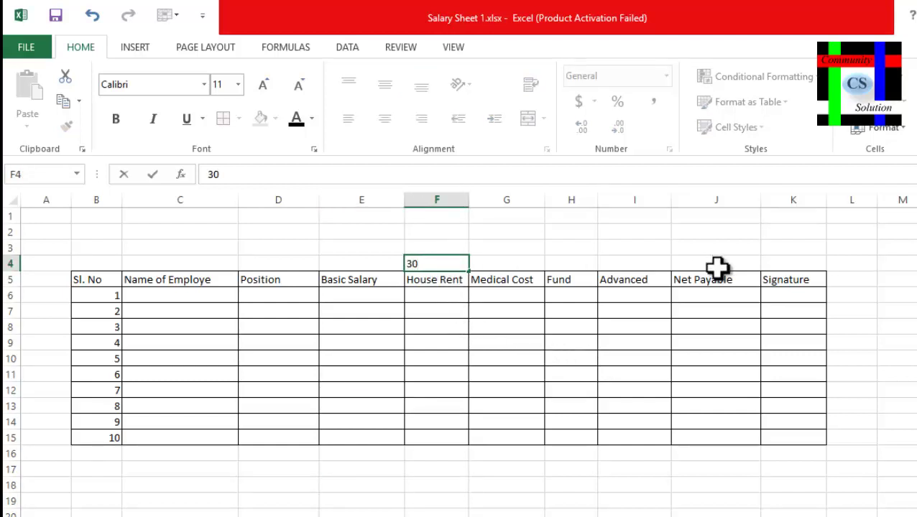
pyautogui.write('%')
pyautogui.click(515, 260)
pyautogui.write('20')
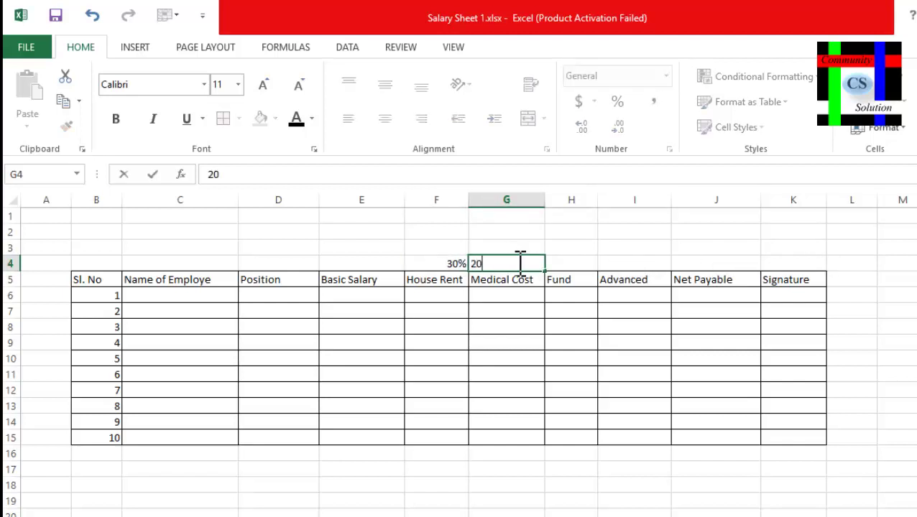
pyautogui.write('%')
pyautogui.click(571, 268)
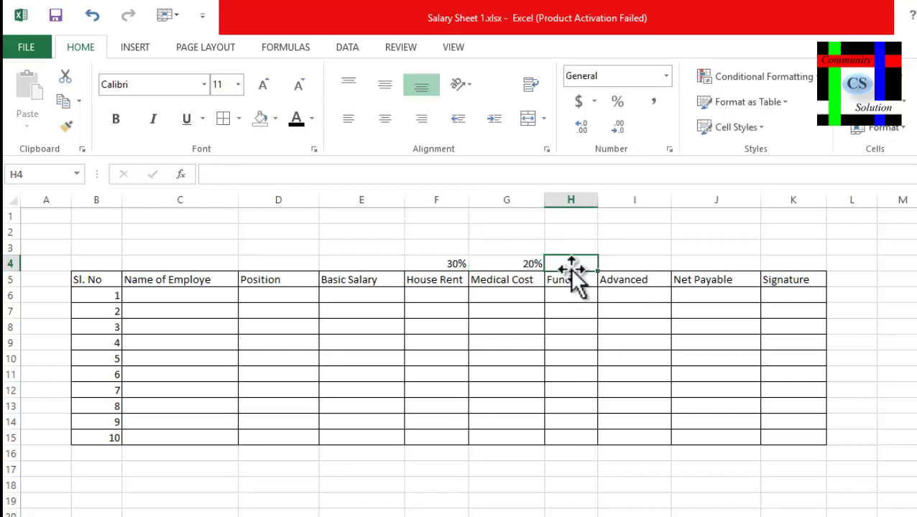
pyautogui.write('10')
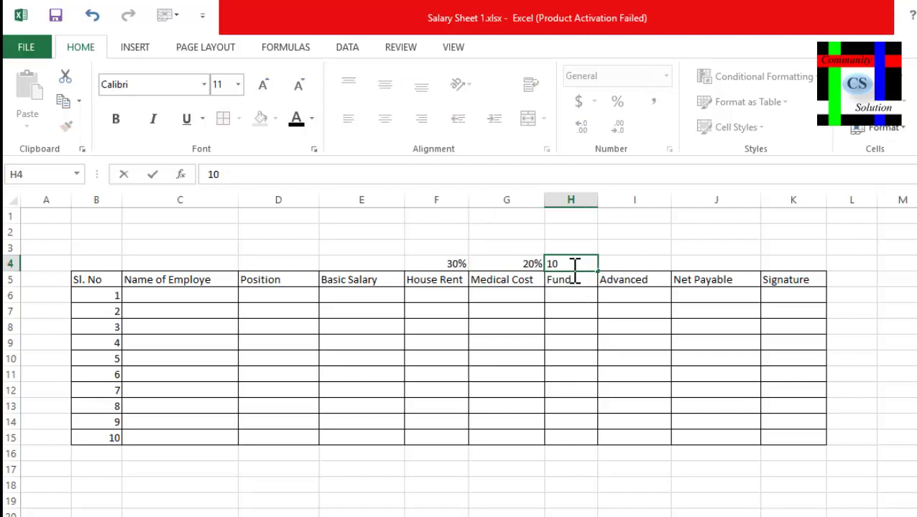
pyautogui.write('%')
pyautogui.click(653, 356)
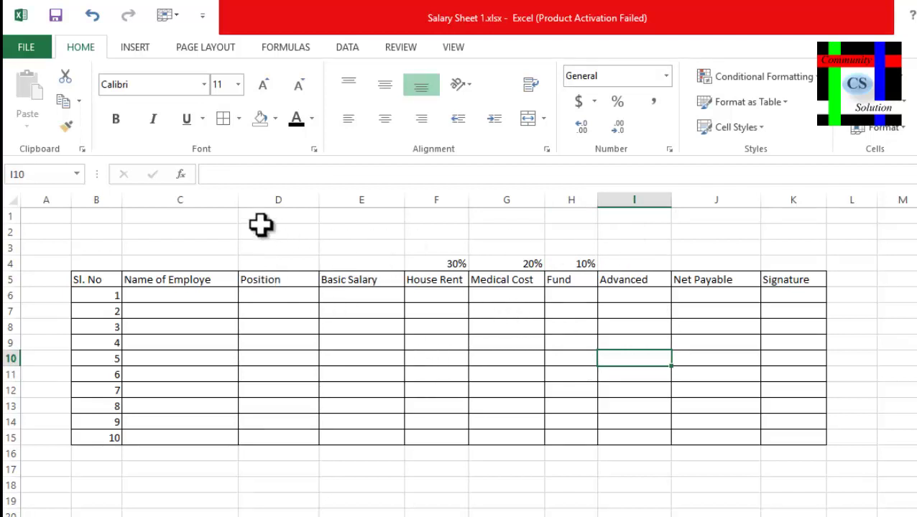
# Step: Merge and centre B2:K3 into a single title cell
pyautogui.click(102, 231)
pyautogui.moveTo(127, 239); pyautogui.dragTo(783, 245)
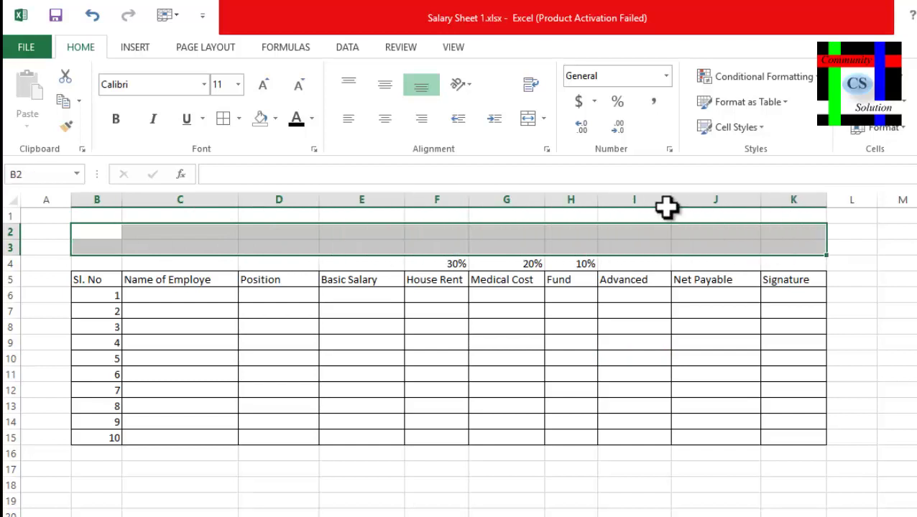
pyautogui.click(544, 117)
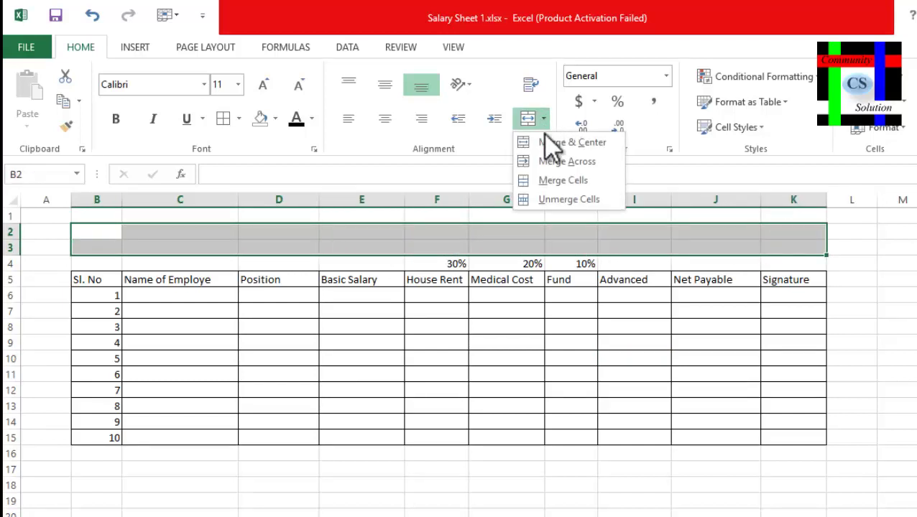
pyautogui.click(543, 138)
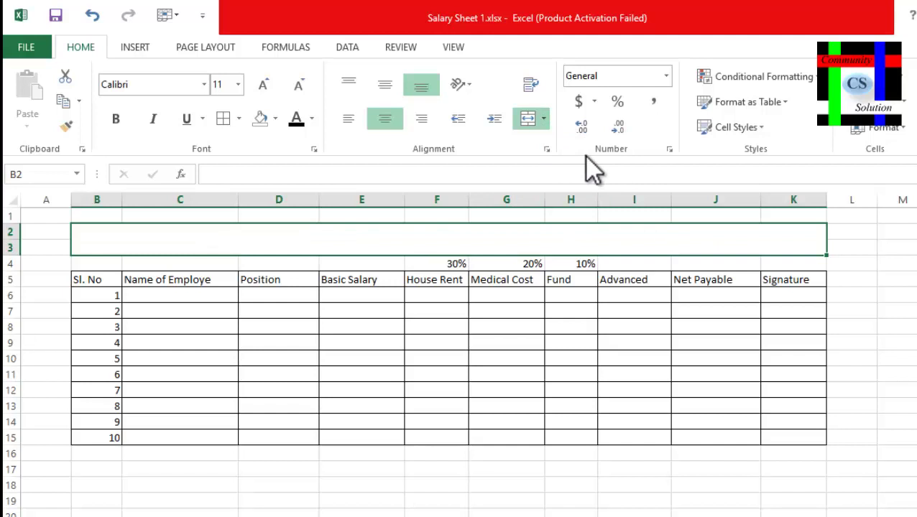
# Step: Enter the title 'Salary Sheet' and enlarge it to 22-point text
pyautogui.write('Salary ')
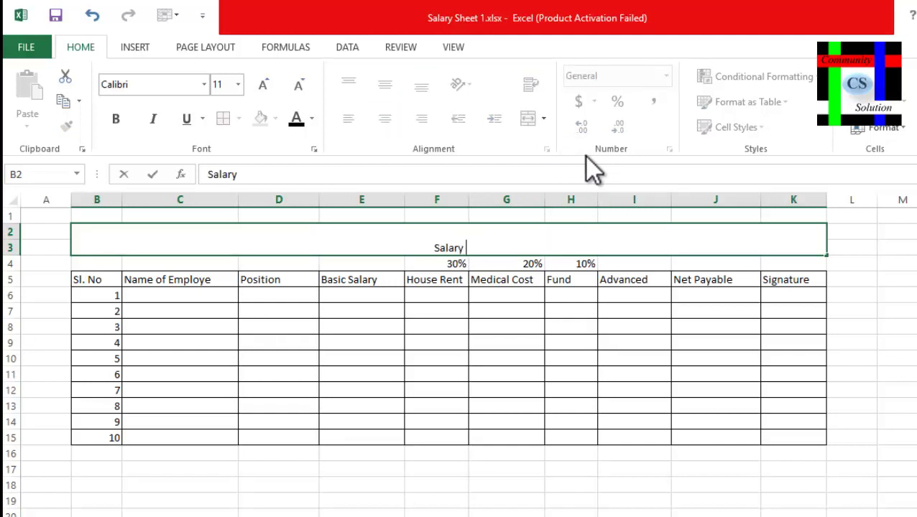
pyautogui.write('Shee')
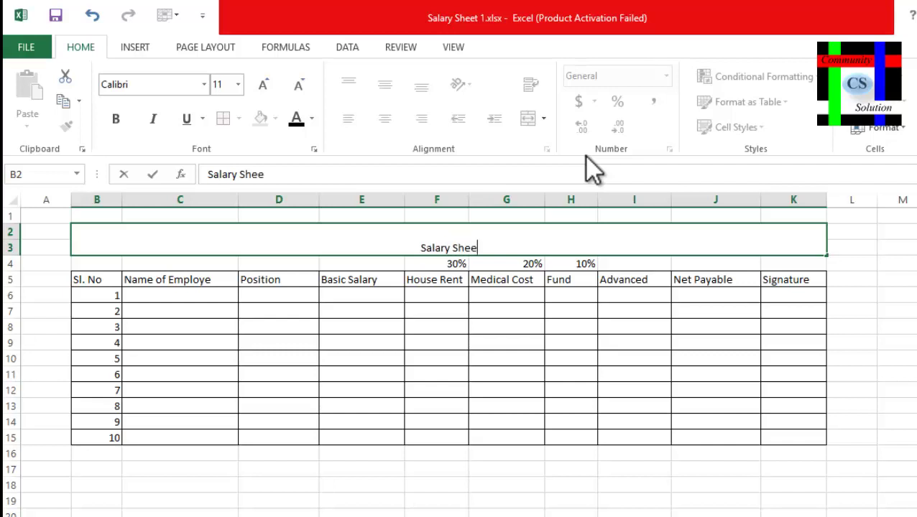
pyautogui.write('t')
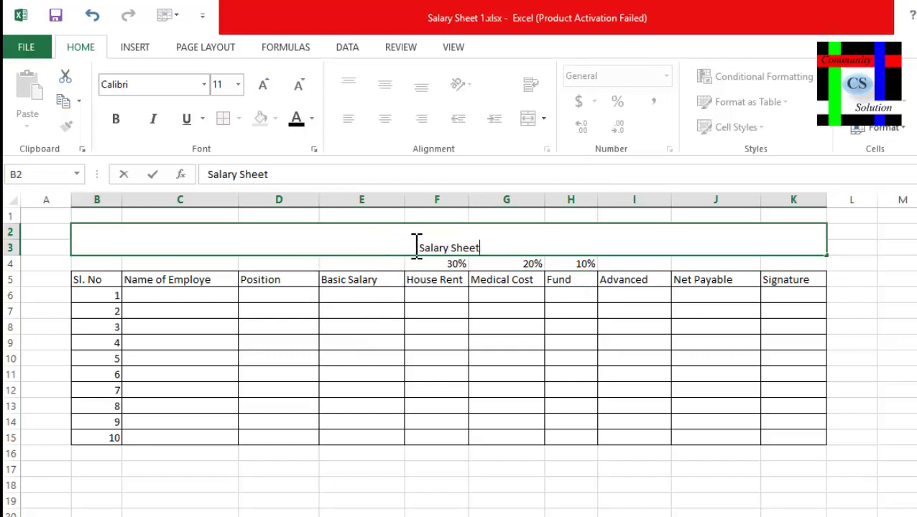
pyautogui.hotkey('shift', 'Home')
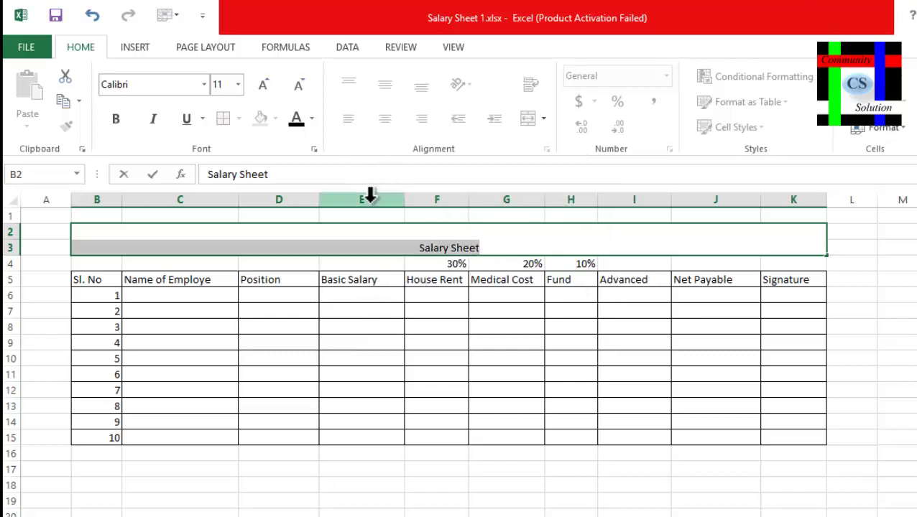
pyautogui.click(266, 84)
pyautogui.click(266, 85)
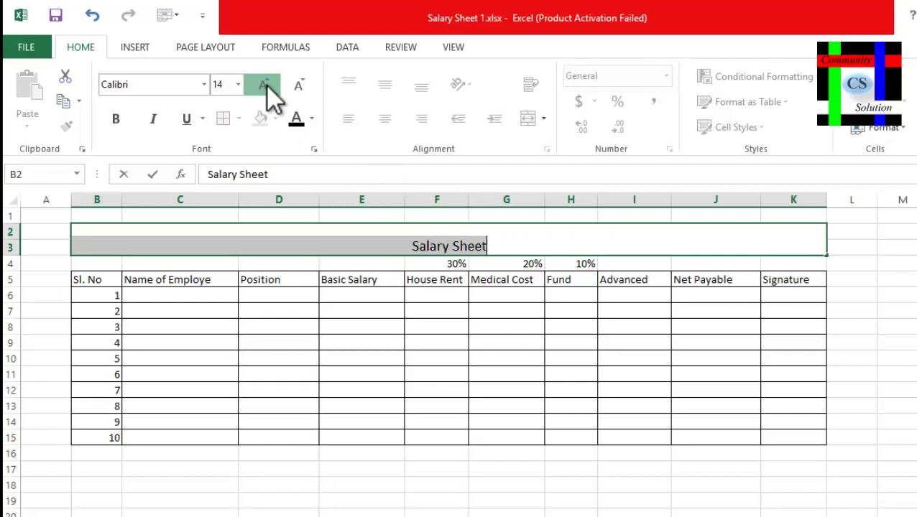
pyautogui.click(265, 85)
pyautogui.click(266, 85)
pyautogui.click(265, 85)
pyautogui.click(266, 84)
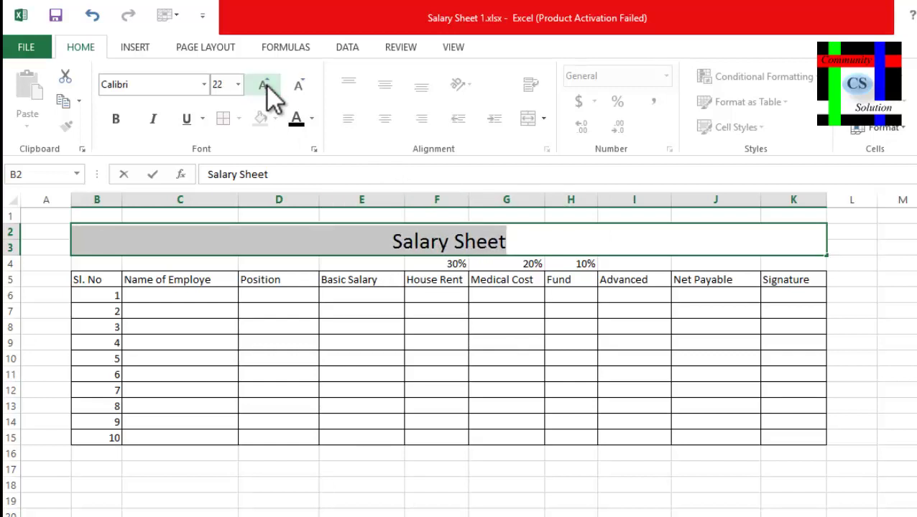
pyautogui.click(519, 237)
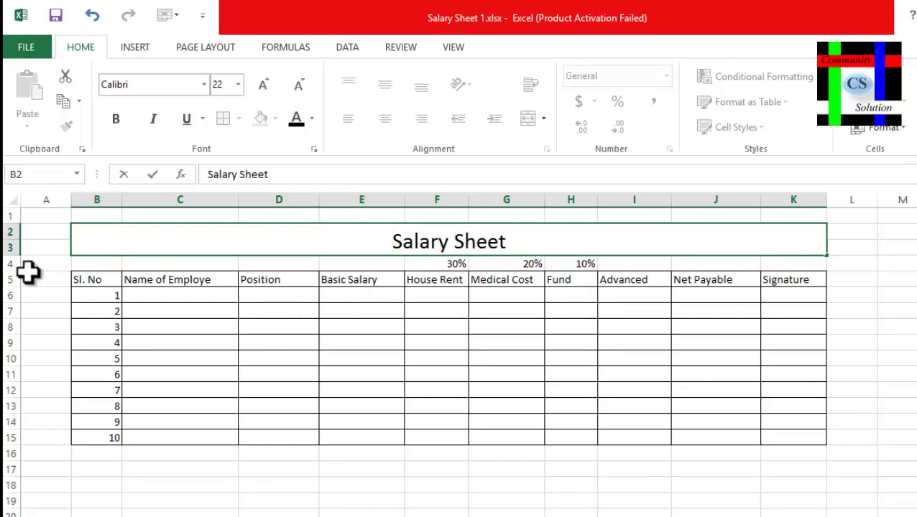
# Step: Centre-align all headings and serial numbers in B5:K15
pyautogui.moveTo(88, 277)
pyautogui.mouseDown()
pyautogui.moveTo(361, 436)
pyautogui.moveTo(794, 438)
pyautogui.mouseUp()
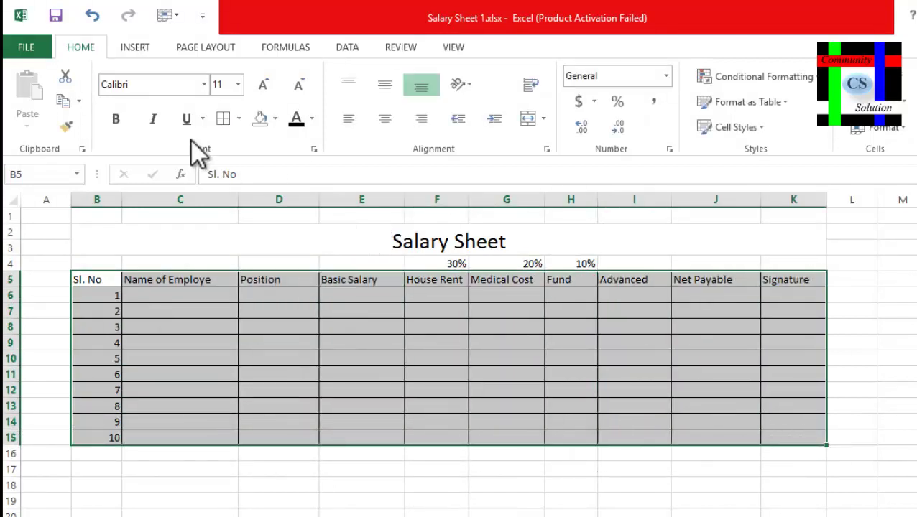
pyautogui.click(387, 125)
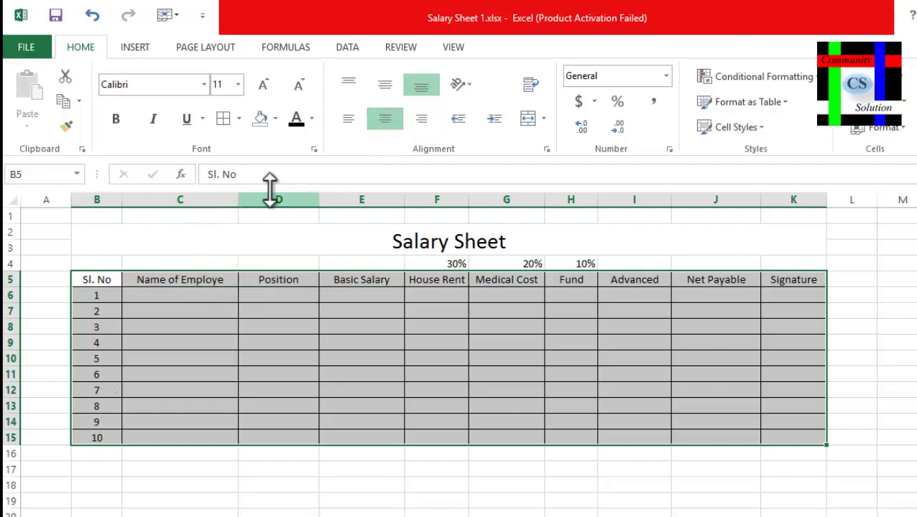
pyautogui.click(359, 263)
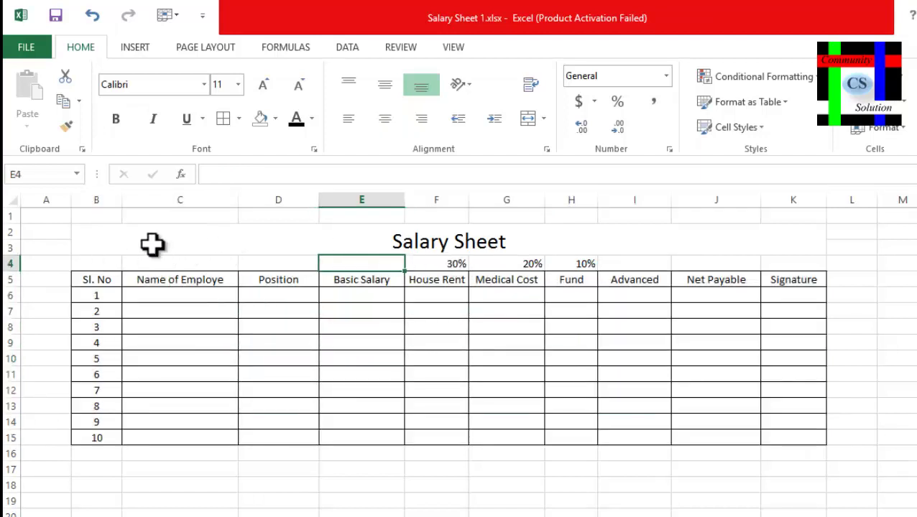
pyautogui.click(364, 239)
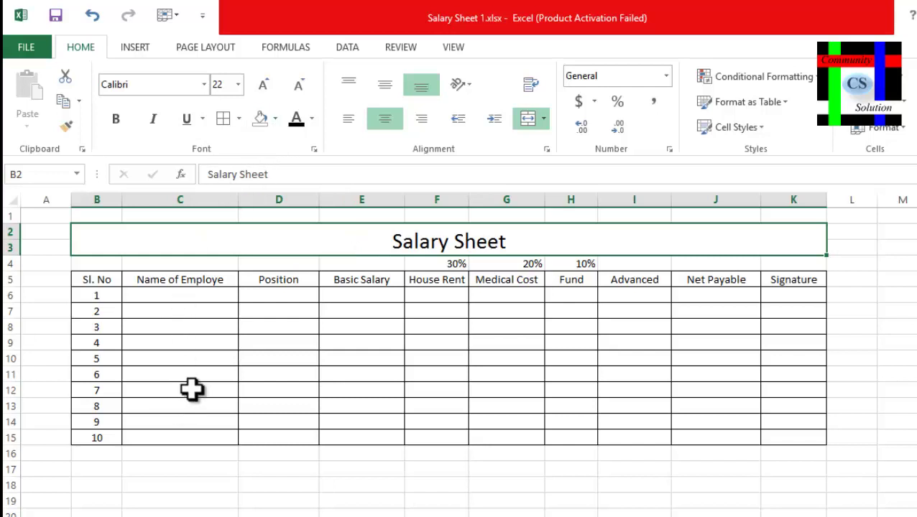
# Step: Fill the title dark green, the B5:K5 heading row blue, and rows 6–15 blue-grey
pyautogui.click(276, 118)
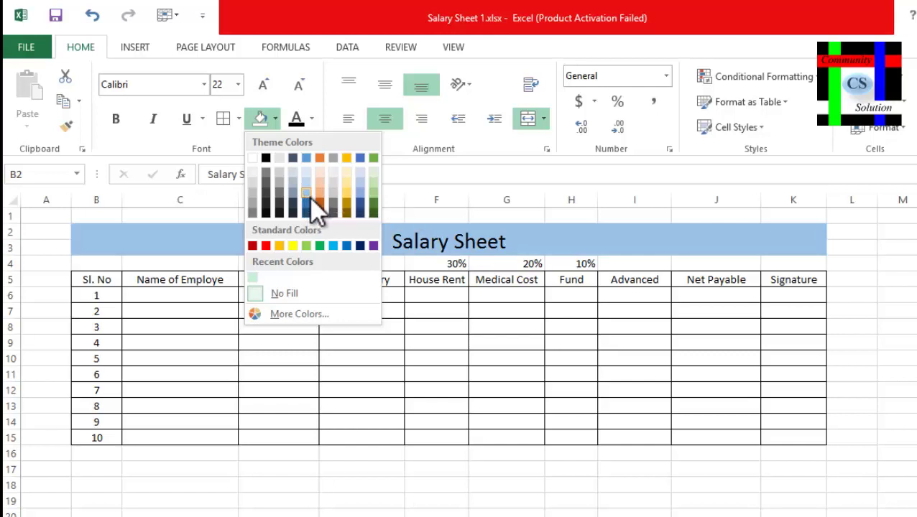
pyautogui.click(378, 204)
pyautogui.click(92, 284)
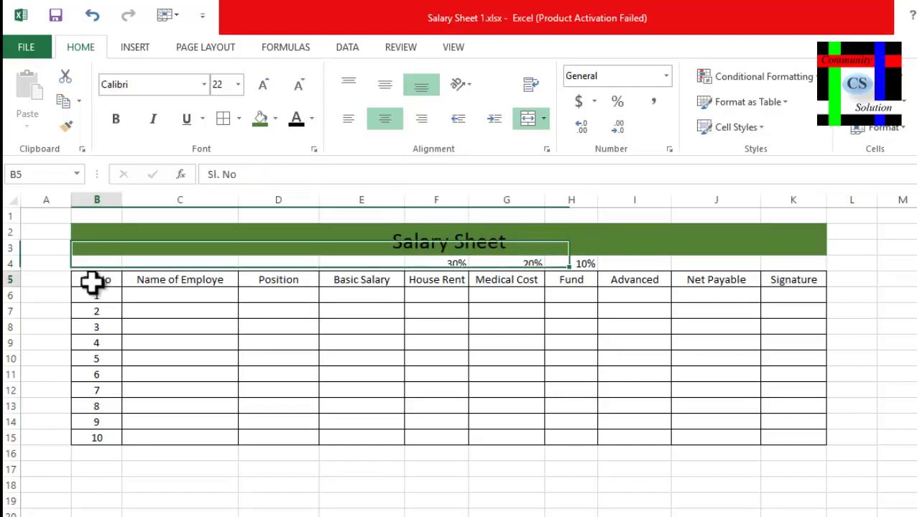
pyautogui.moveTo(92, 284); pyautogui.dragTo(774, 279)
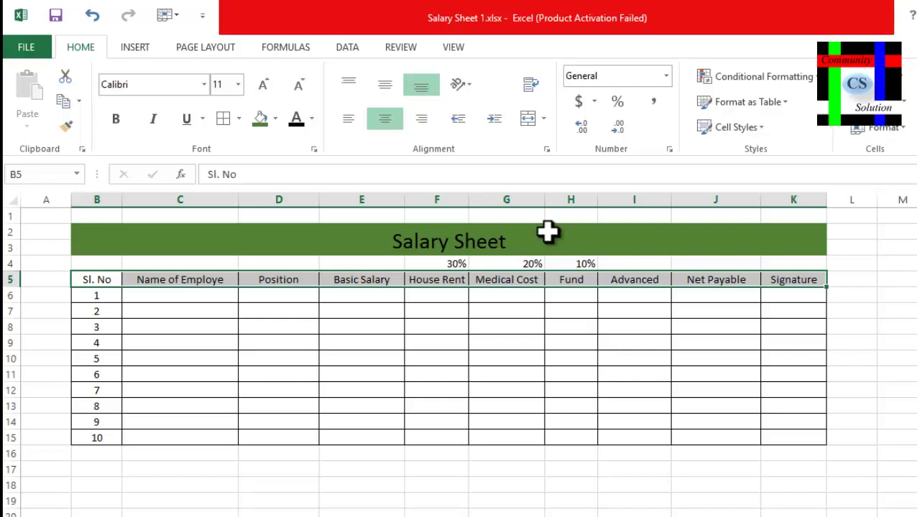
pyautogui.moveTo(96, 295); pyautogui.dragTo(788, 442)
pyautogui.click(276, 119)
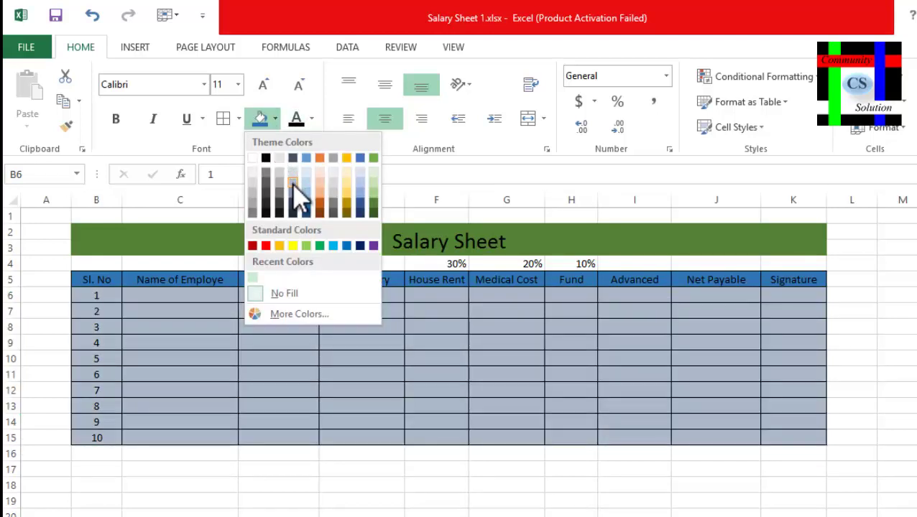
pyautogui.click(292, 179)
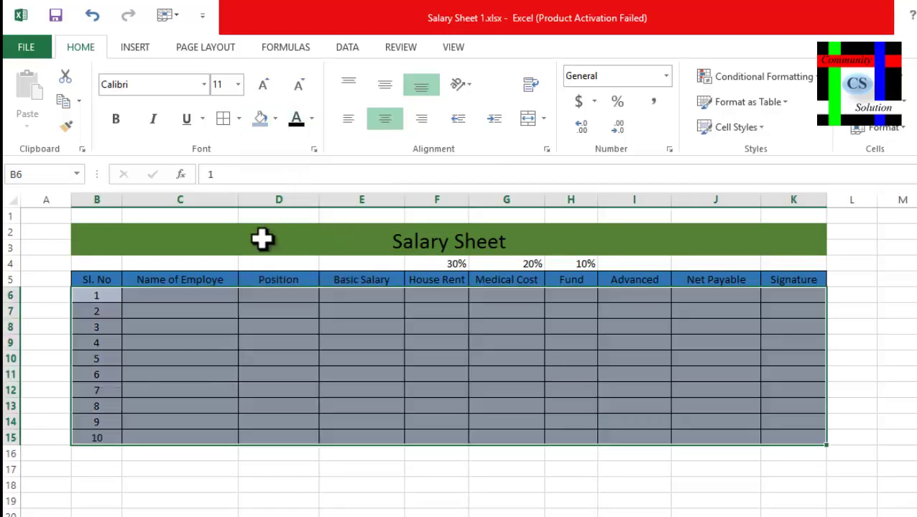
pyautogui.moveTo(220, 264); pyautogui.dragTo(760, 267)
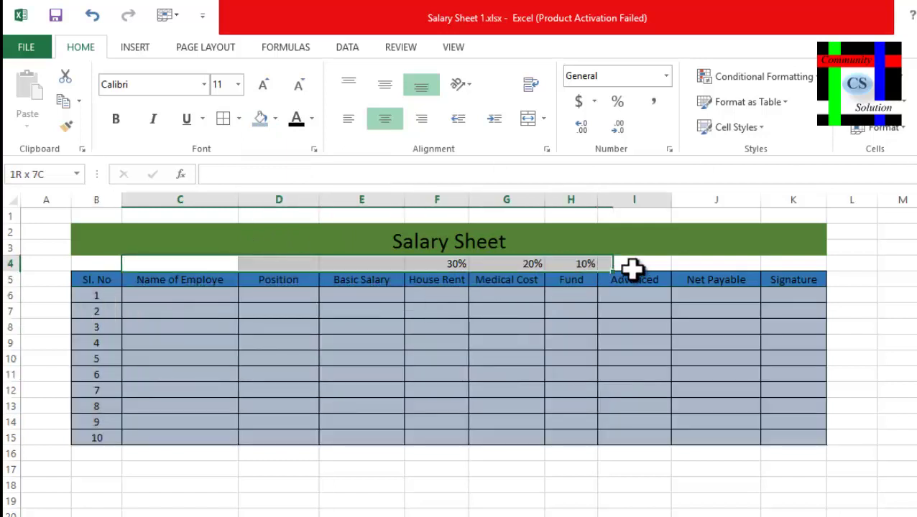
pyautogui.moveTo(113, 261); pyautogui.dragTo(779, 264)
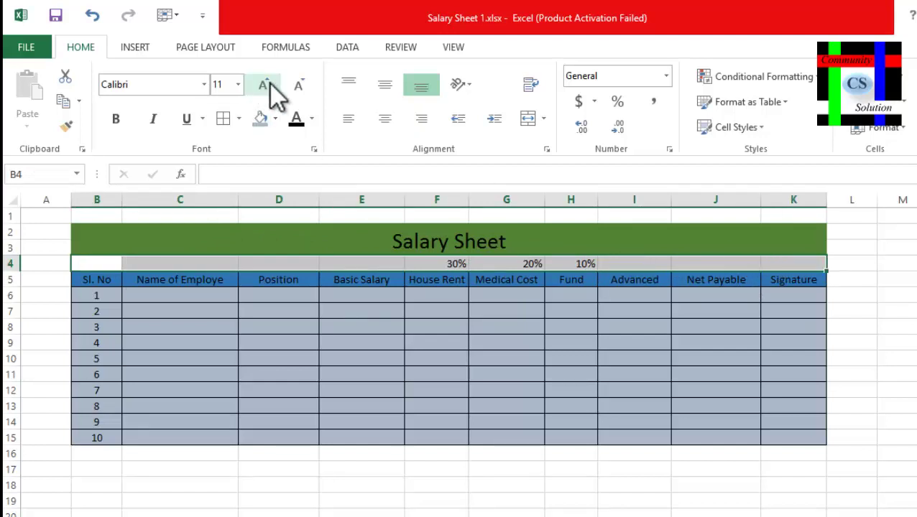
pyautogui.click(274, 119)
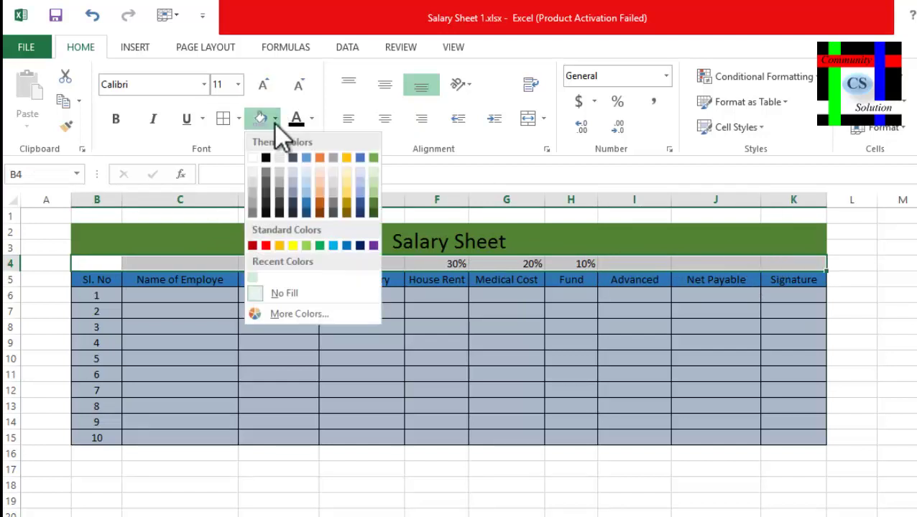
pyautogui.click(327, 178)
pyautogui.click(497, 341)
pyautogui.moveTo(458, 263); pyautogui.dragTo(578, 263)
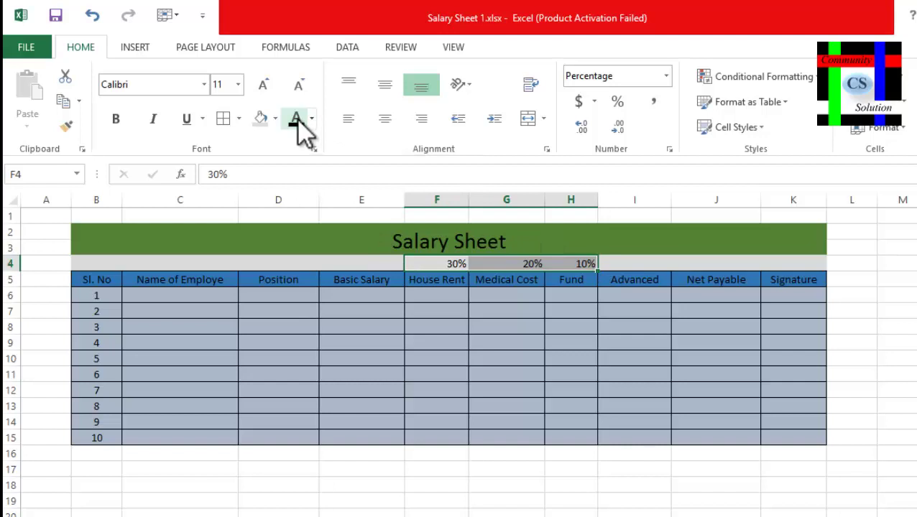
pyautogui.click(446, 265)
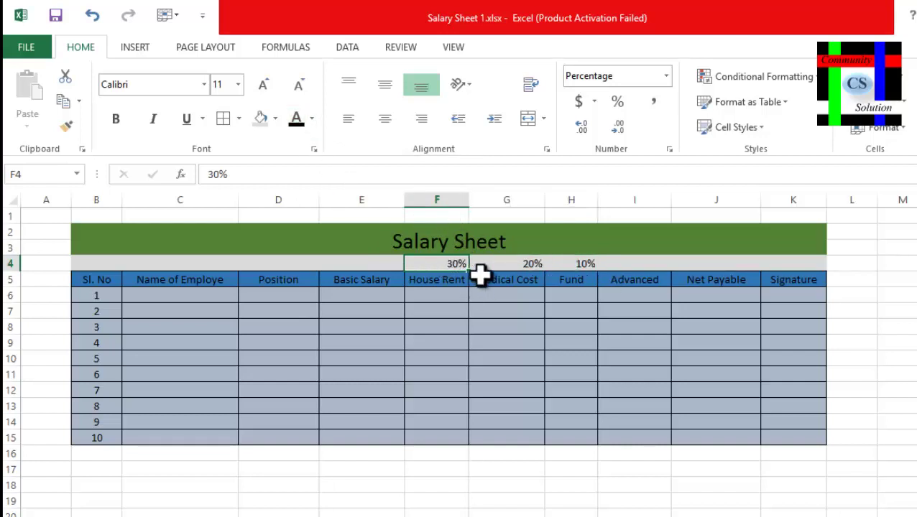
pyautogui.moveTo(446, 264); pyautogui.dragTo(567, 268)
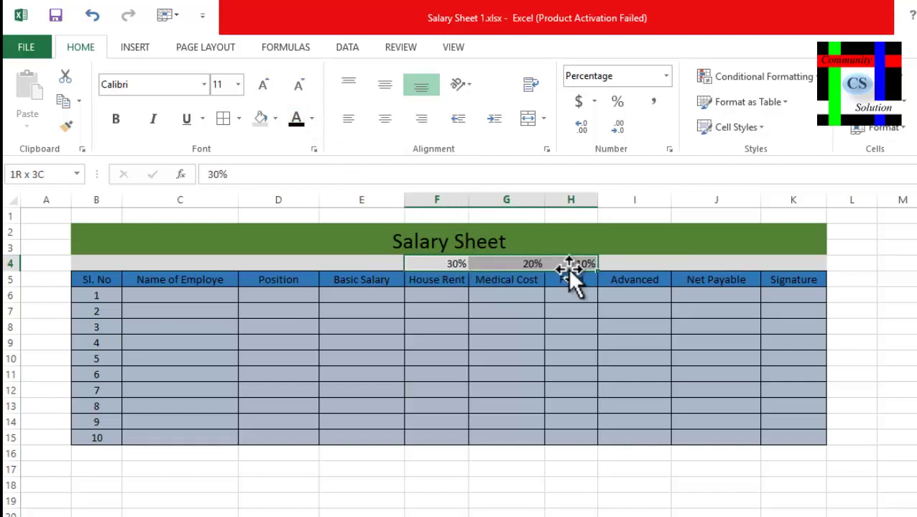
pyautogui.click(274, 118)
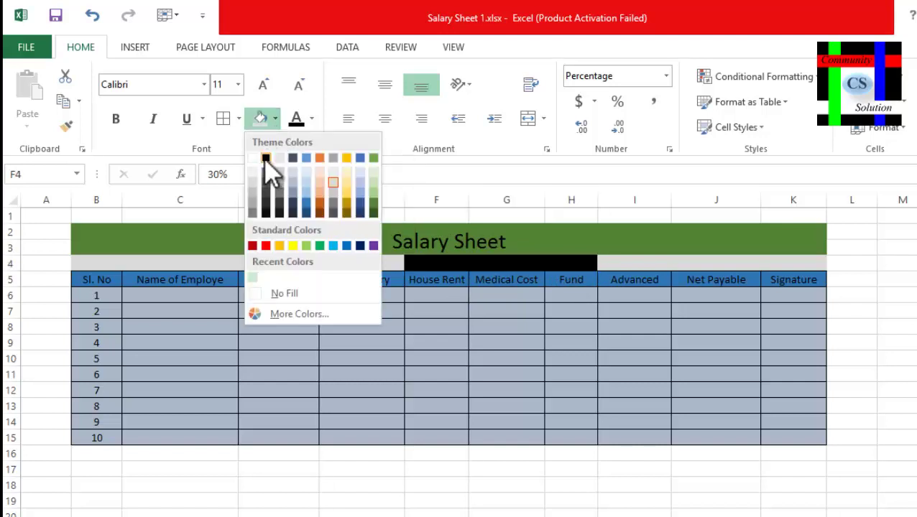
pyautogui.click(264, 157)
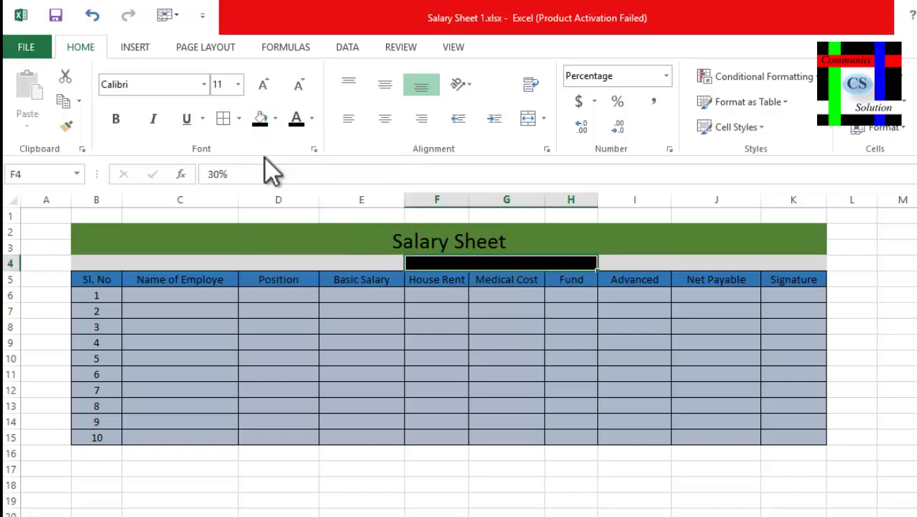
pyautogui.click(309, 123)
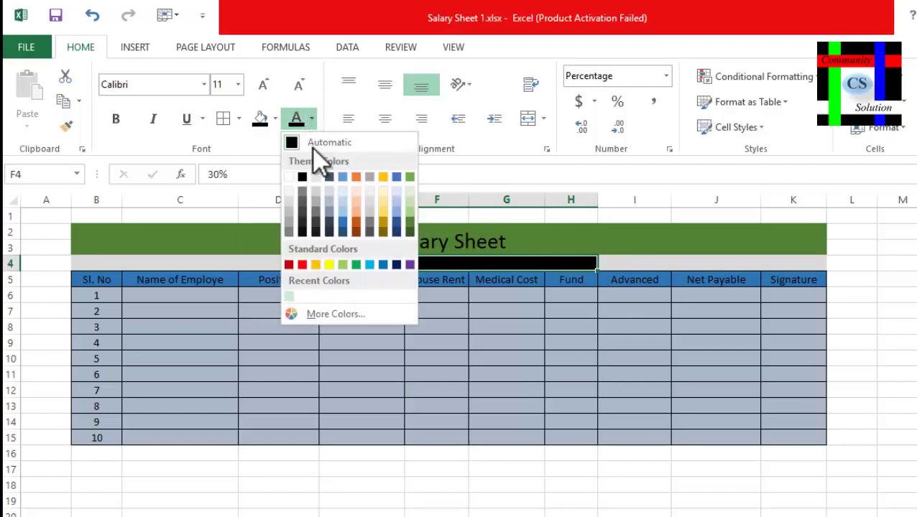
pyautogui.click(330, 265)
pyautogui.click(432, 356)
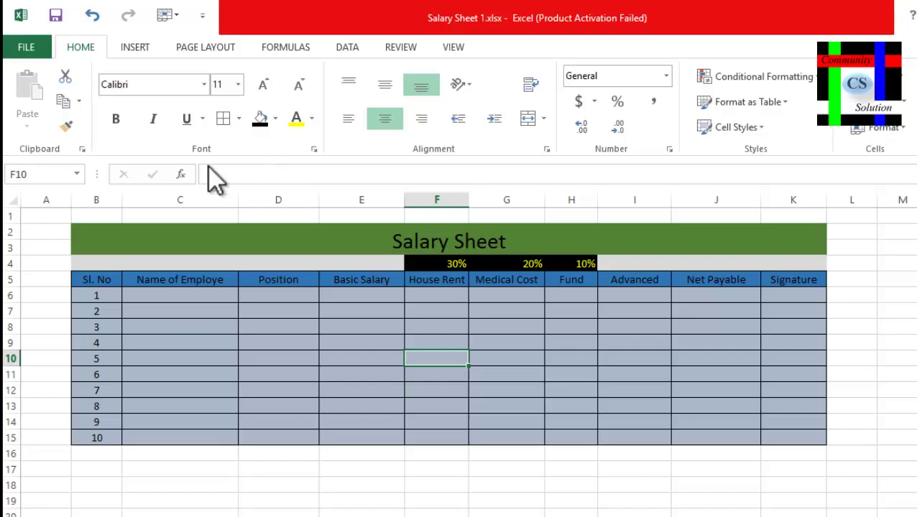
# Step: Copy the ten employee names from the filled sheet into the Name of Employe column
pyautogui.click(203, 296)
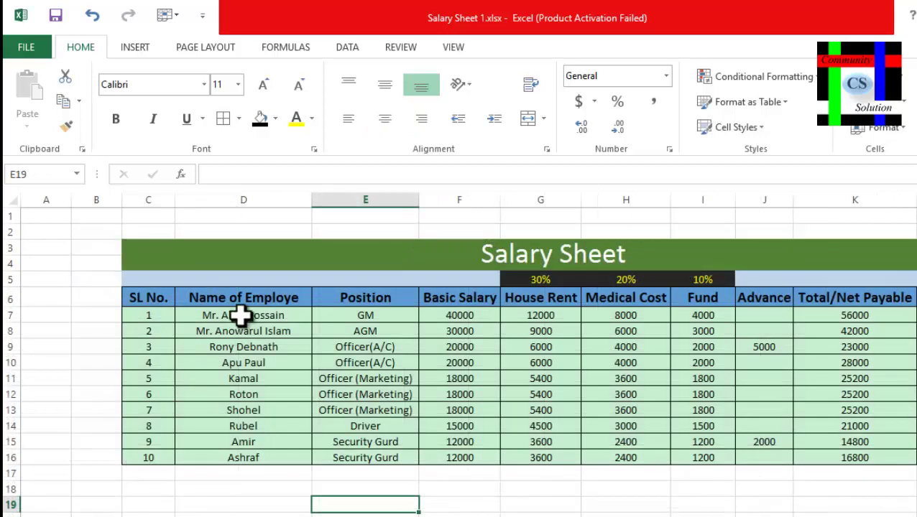
pyautogui.moveTo(242, 316); pyautogui.dragTo(267, 451)
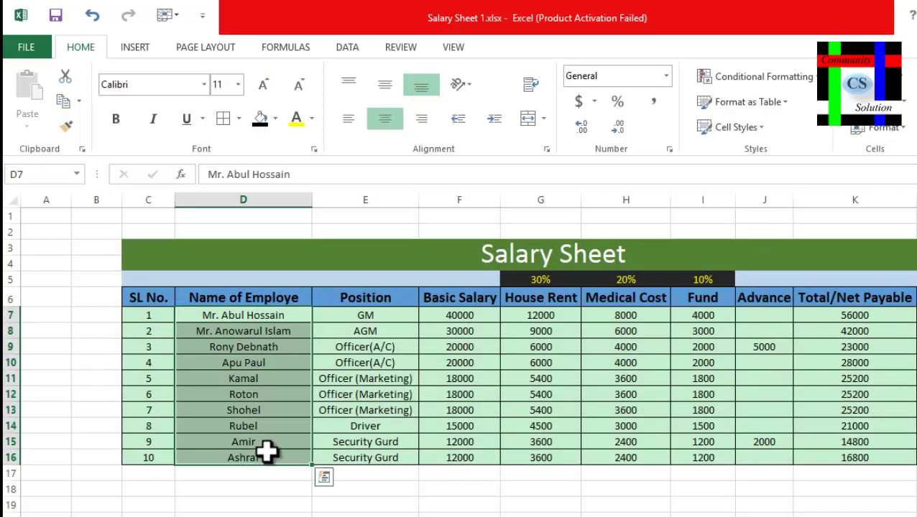
pyautogui.hotkey('ctrl', 'c')
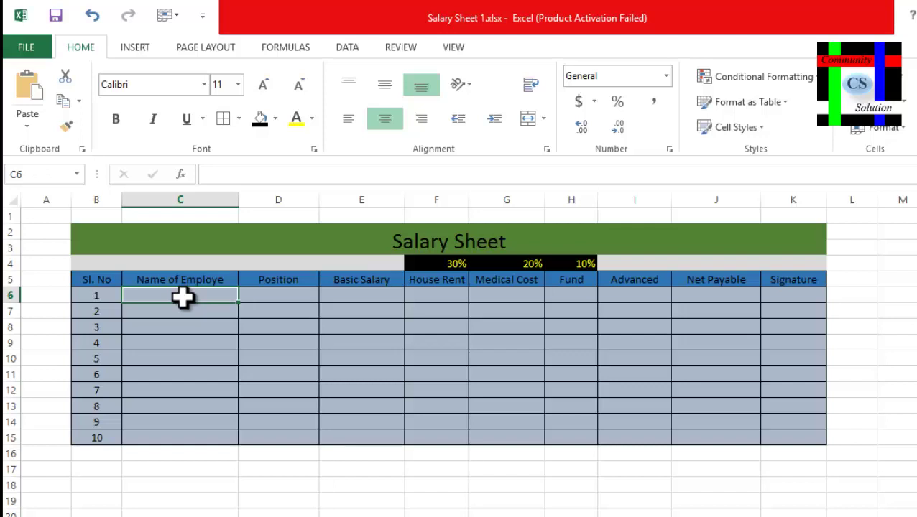
pyautogui.hotkey('ctrl', 'v')
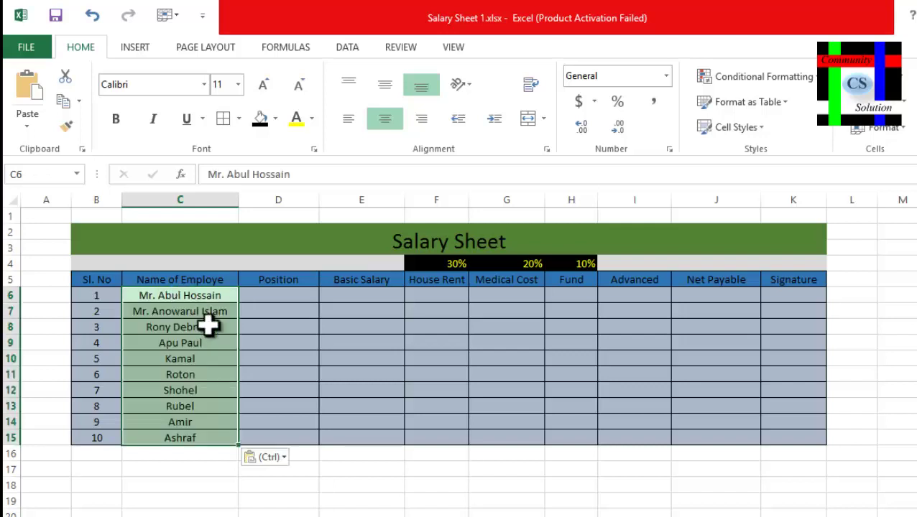
pyautogui.click(417, 500)
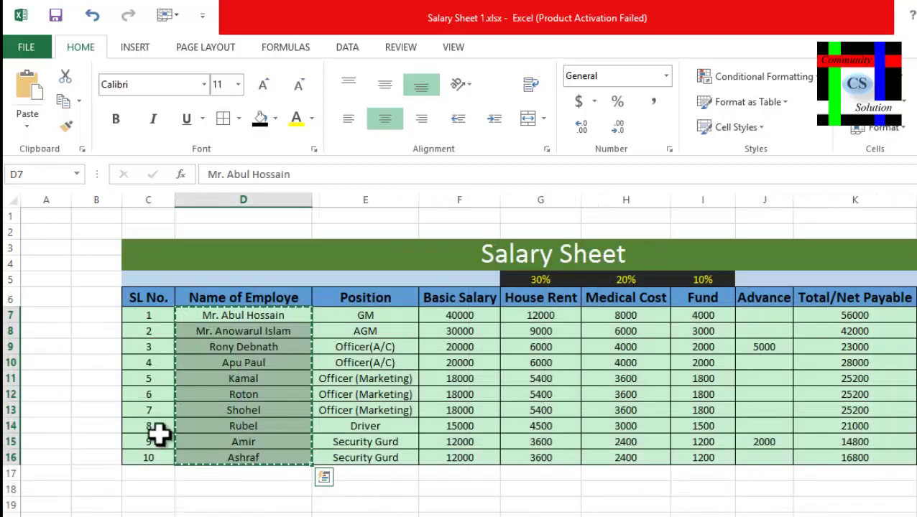
# Step: Paste the ten positions into column D from D6 and widen it to fit Officer (Marketing)
pyautogui.moveTo(368, 321); pyautogui.dragTo(392, 443)
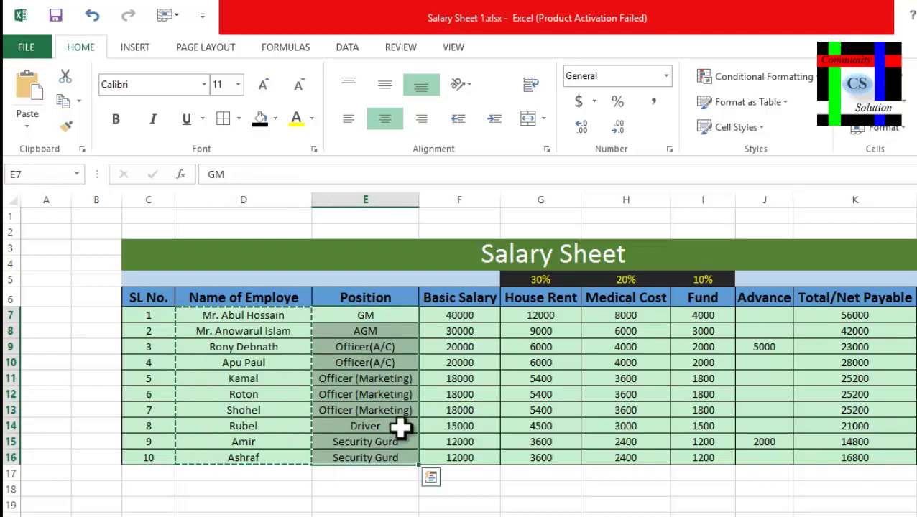
pyautogui.hotkey('ctrl', 'c')
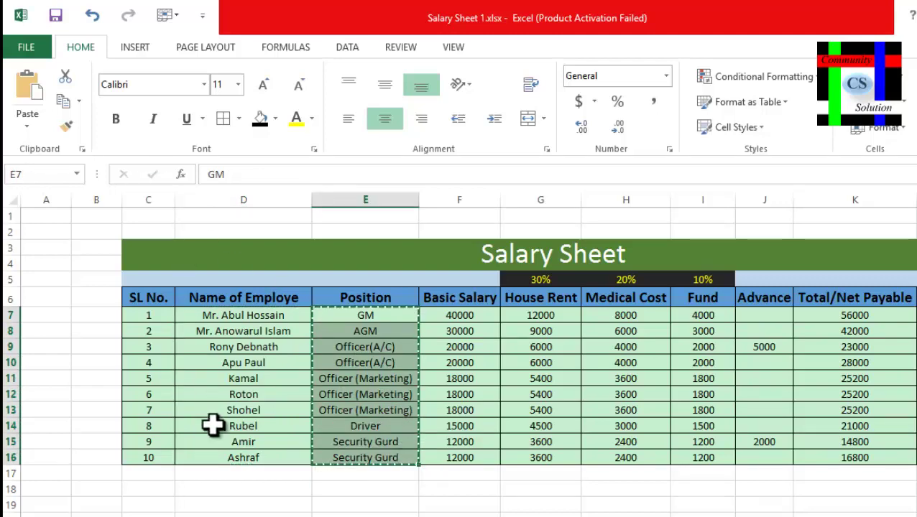
pyautogui.click(188, 514)
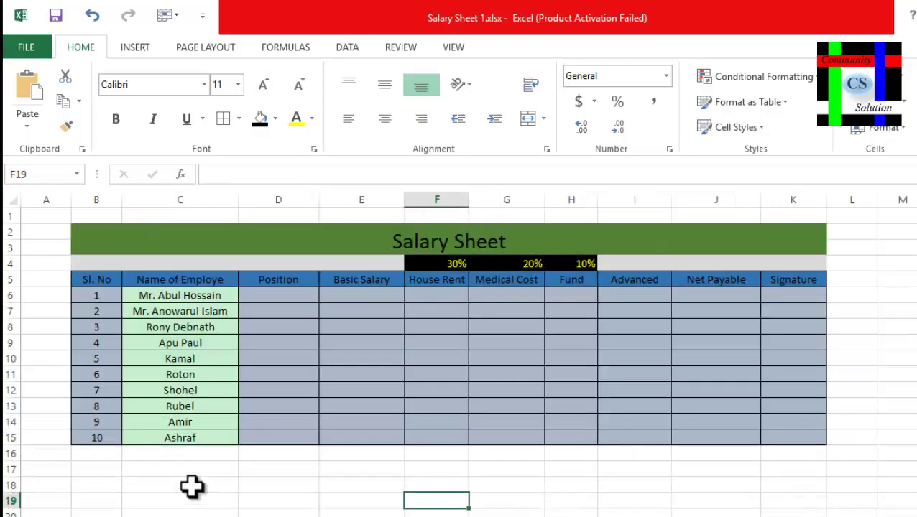
pyautogui.click(285, 298)
pyautogui.hotkey('ctrl', 'v')
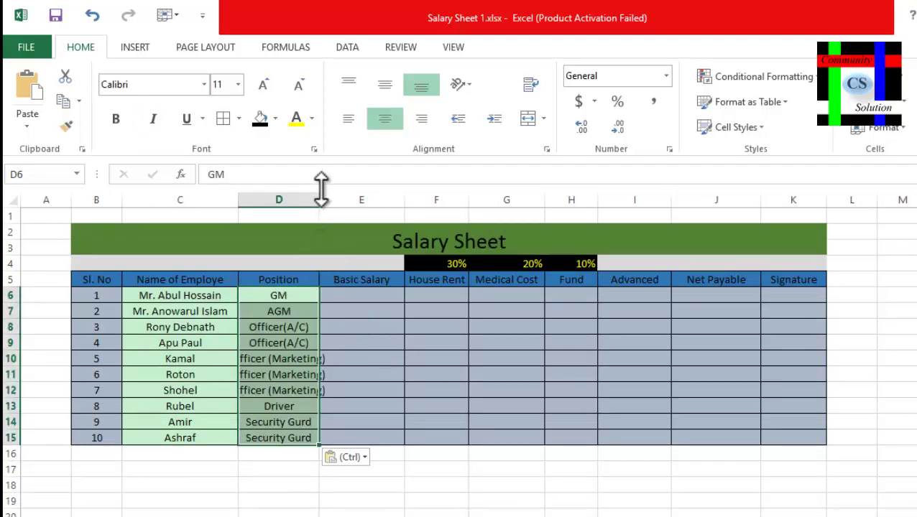
pyautogui.moveTo(318, 205); pyautogui.dragTo(344, 217)
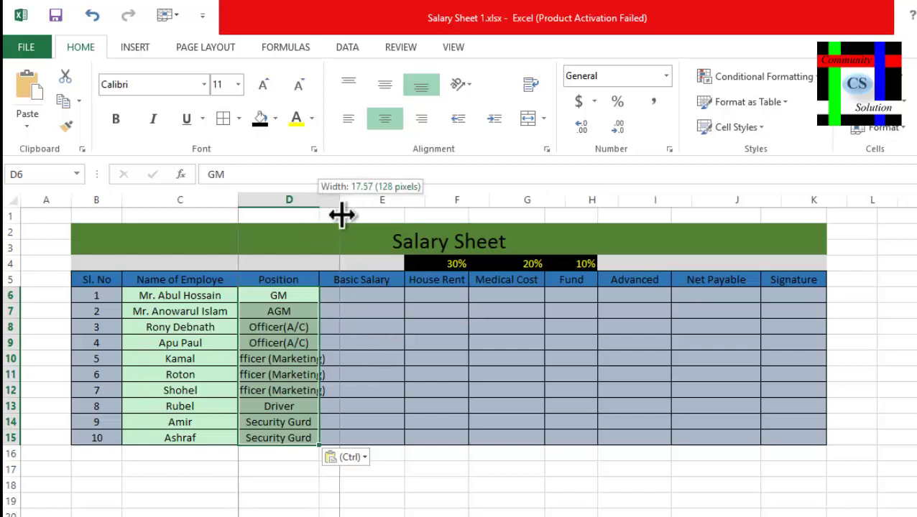
pyautogui.click(395, 330)
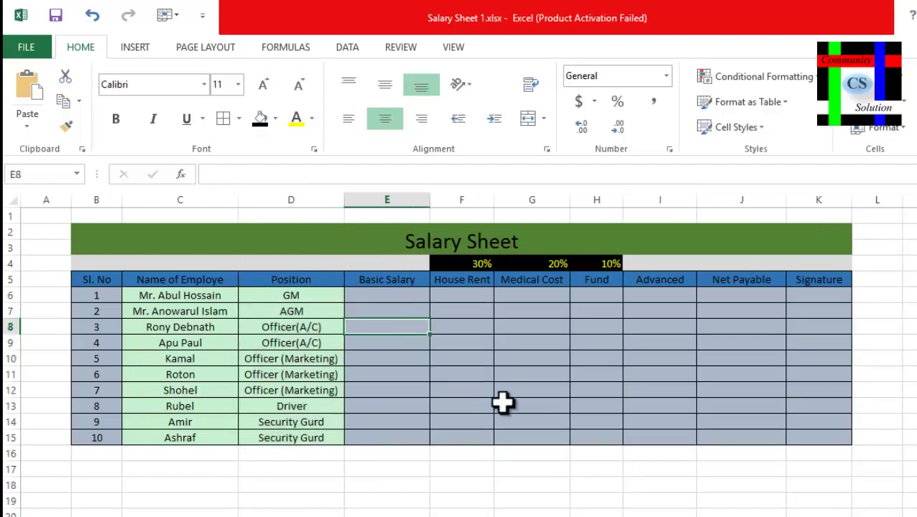
pyautogui.click(532, 406)
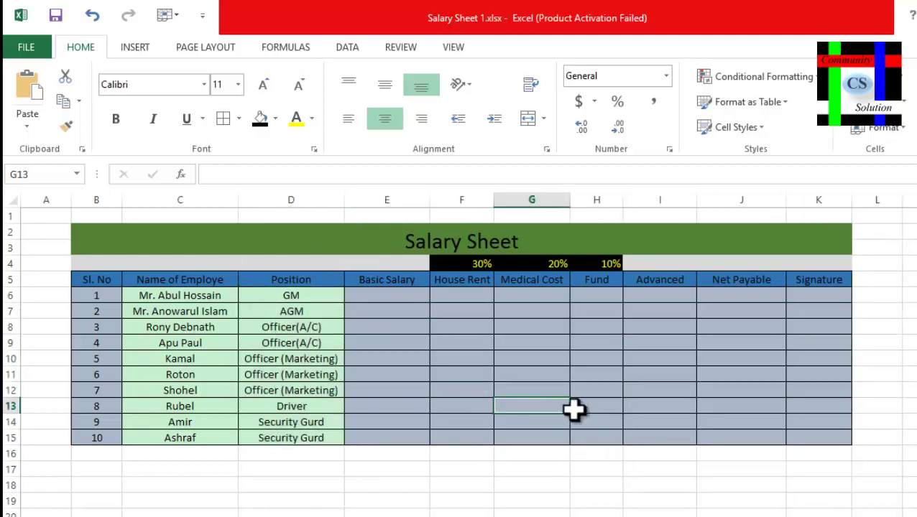
# Step: Enter basic salary 40000 in E6 and the House Rent formula =E6*30% (12000) in F6
pyautogui.click(395, 293)
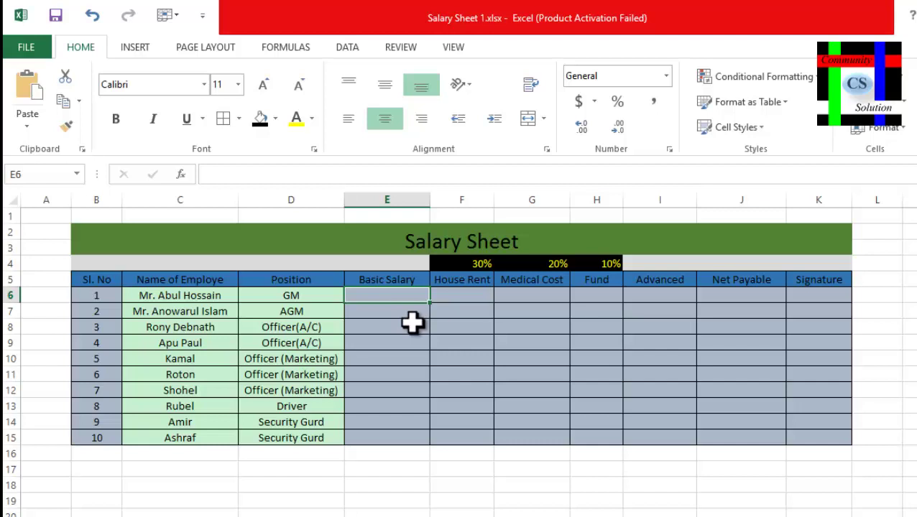
pyautogui.write('40000')
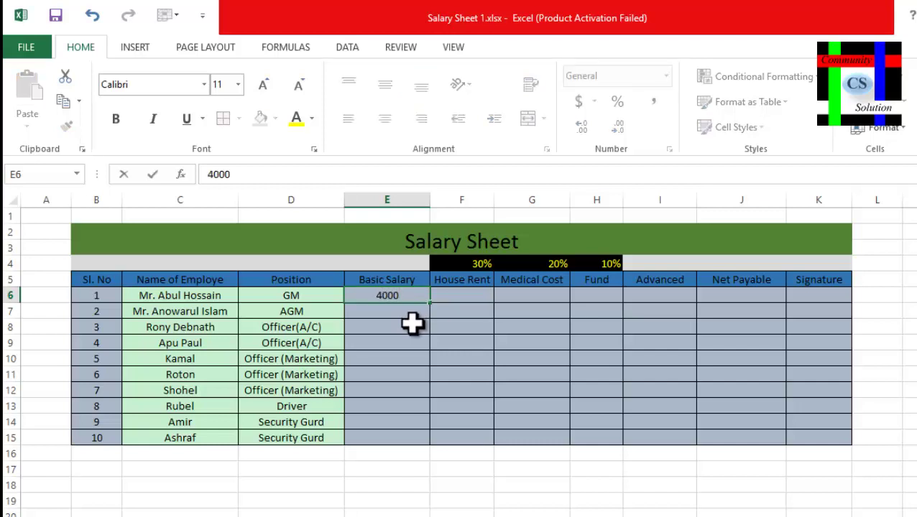
pyautogui.click(474, 298)
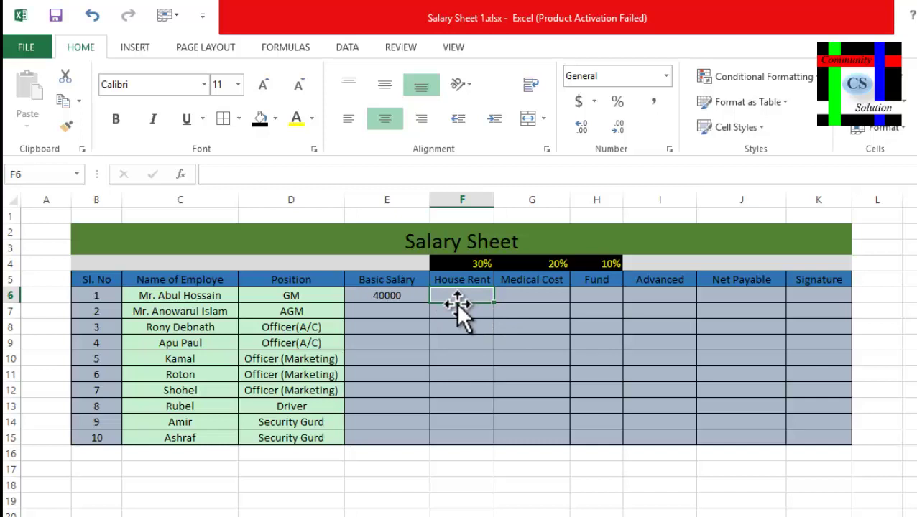
pyautogui.write('=')
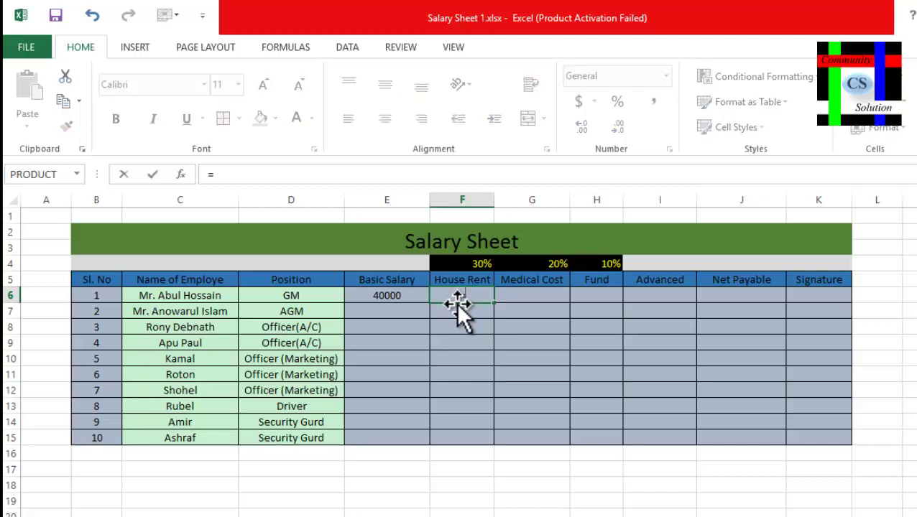
pyautogui.click(389, 294)
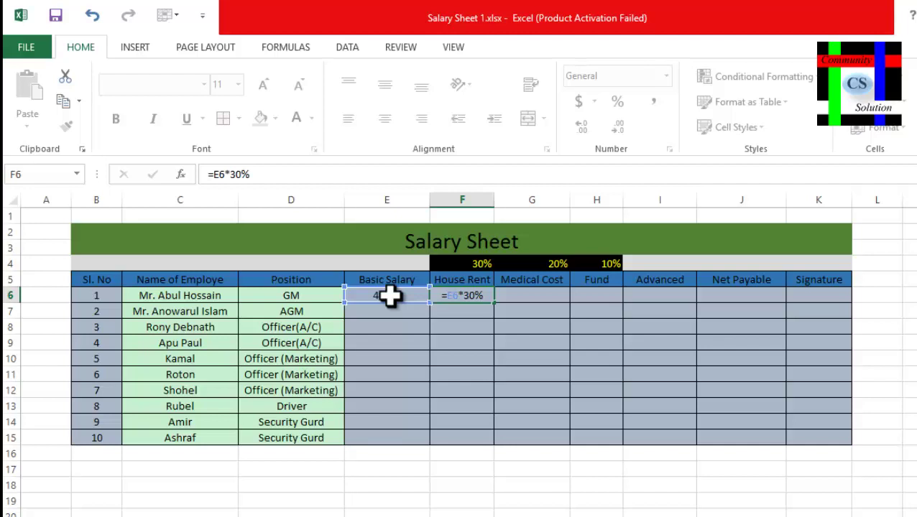
pyautogui.press('Tab')
# Step: Enter the Medical Cost formula =E6*20% in G6, giving 8000
pyautogui.write('=')
pyautogui.click(388, 295)
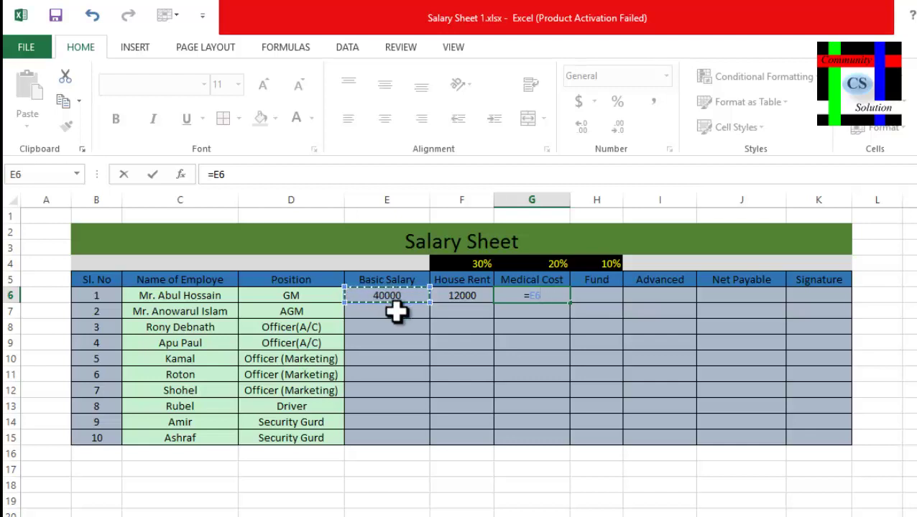
pyautogui.write('*2')
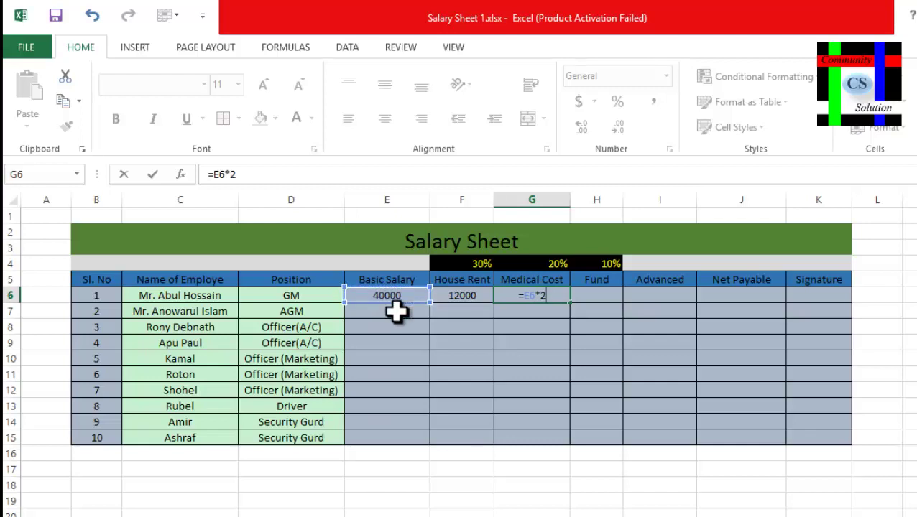
pyautogui.write('0%')
pyautogui.click(603, 295)
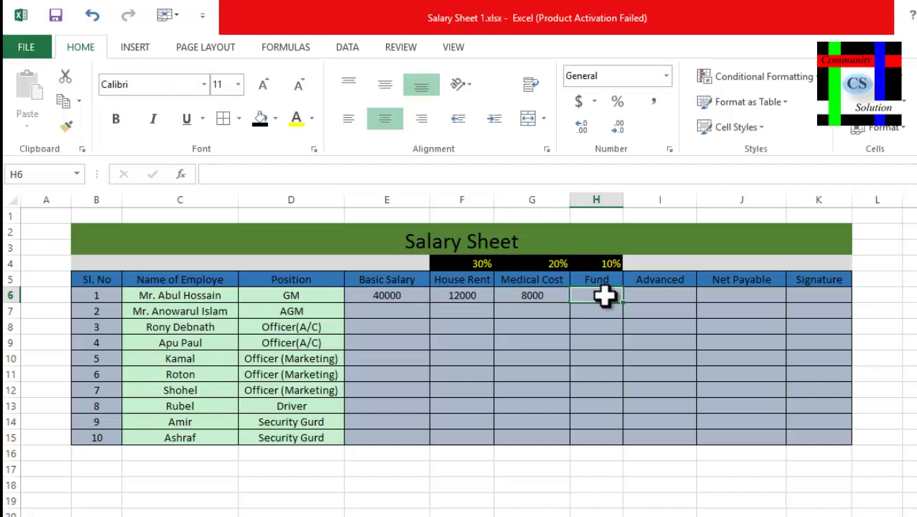
# Step: Enter =E6*10% in H6 so the first employee's Fund shows 4000
pyautogui.write('=')
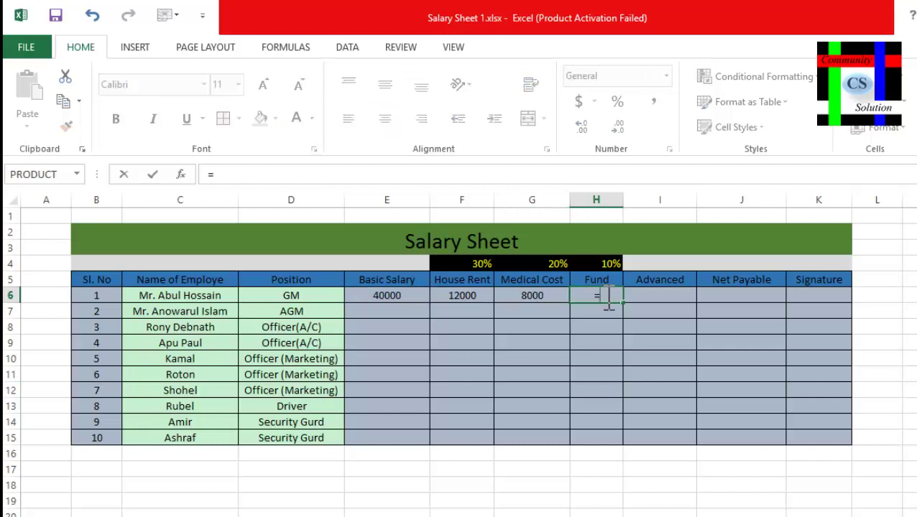
pyautogui.click(390, 293)
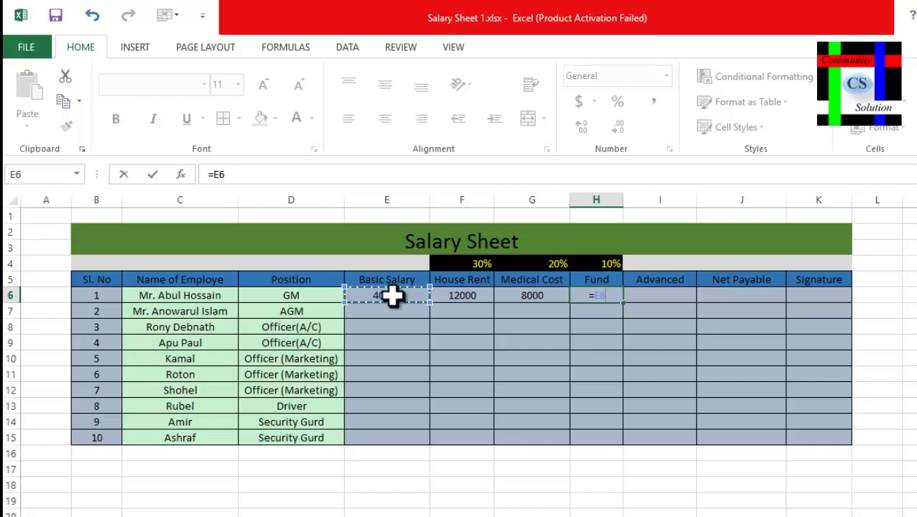
pyautogui.write('*10')
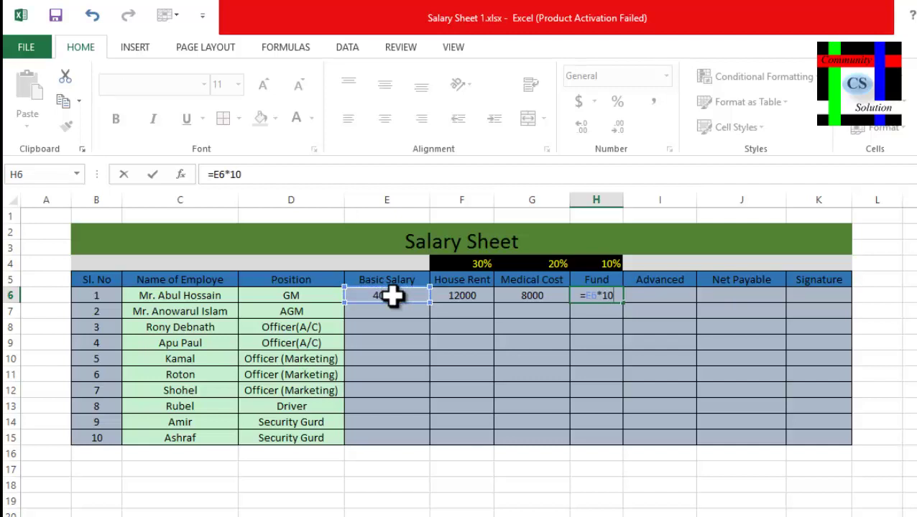
pyautogui.write('%')
pyautogui.press('Return')
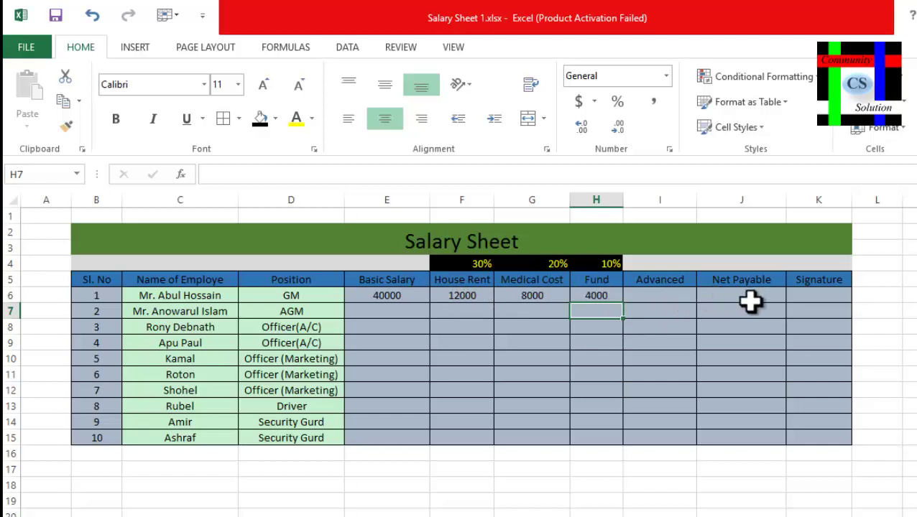
# Step: Enter =E6+F6+G6-H6-I6 in J6 for a Net Payable of 56000
pyautogui.click(728, 297)
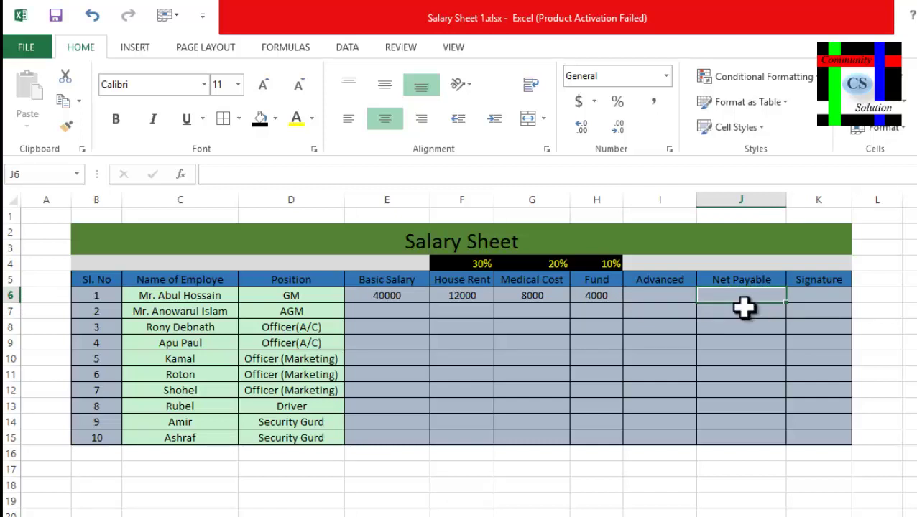
pyautogui.write('=')
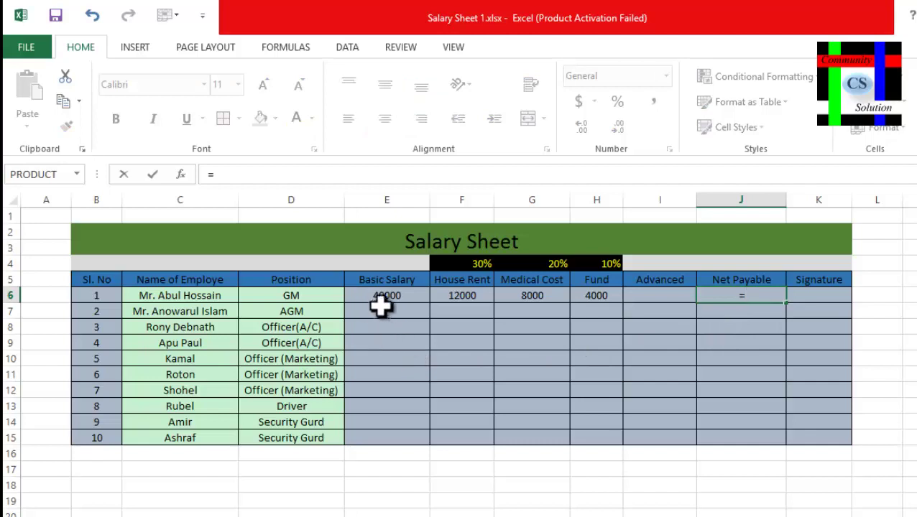
pyautogui.click(383, 297)
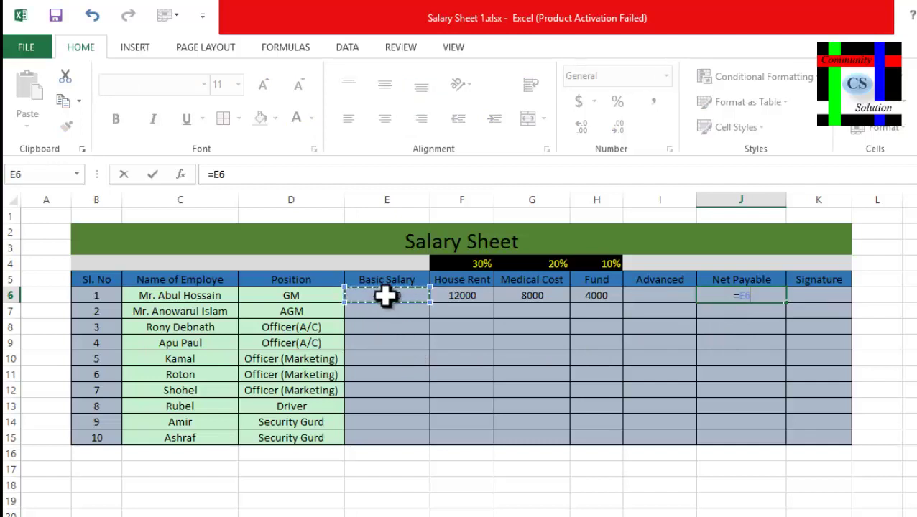
pyautogui.write('+')
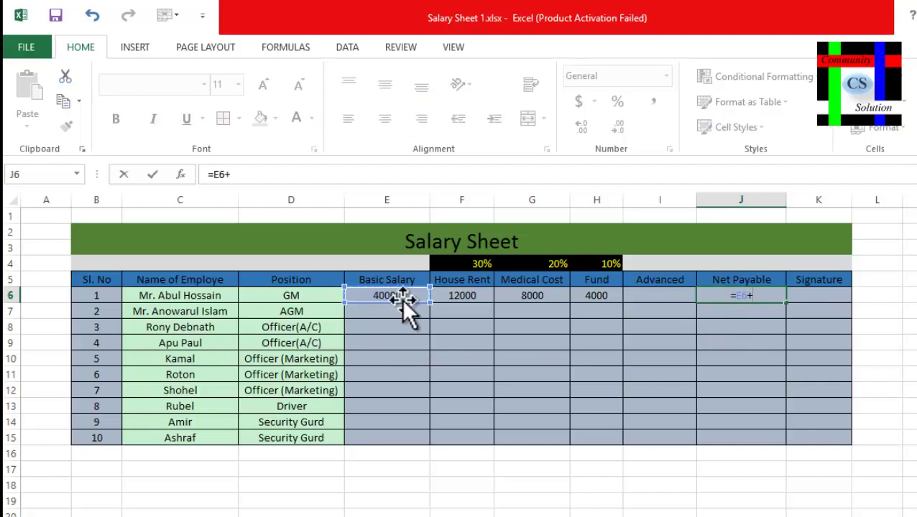
pyautogui.click(449, 296)
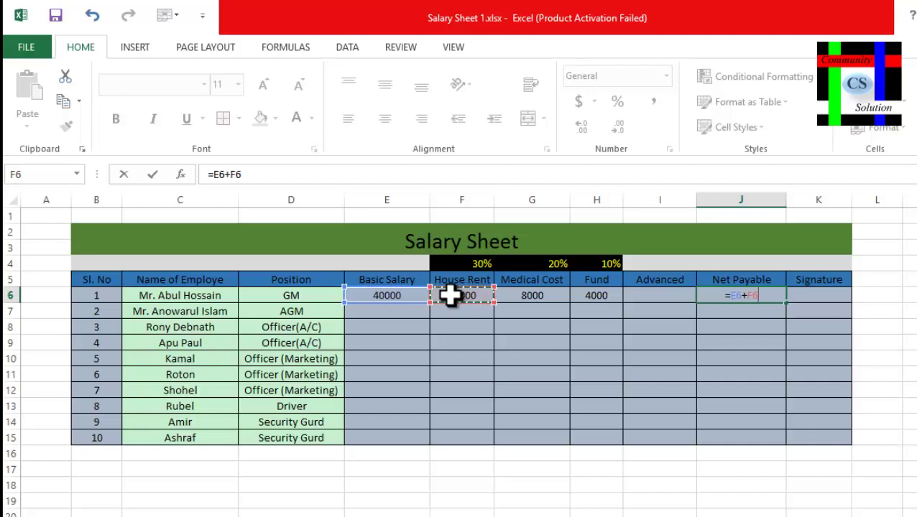
pyautogui.write('+')
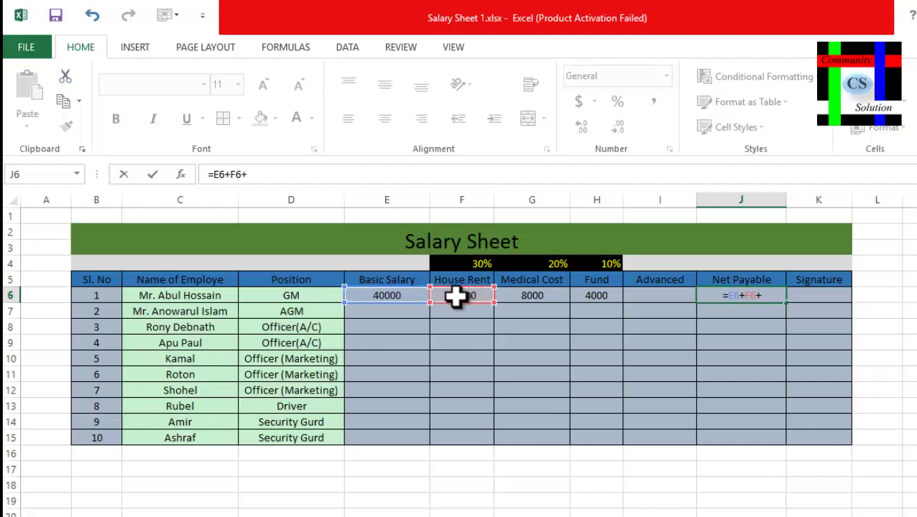
pyautogui.click(532, 300)
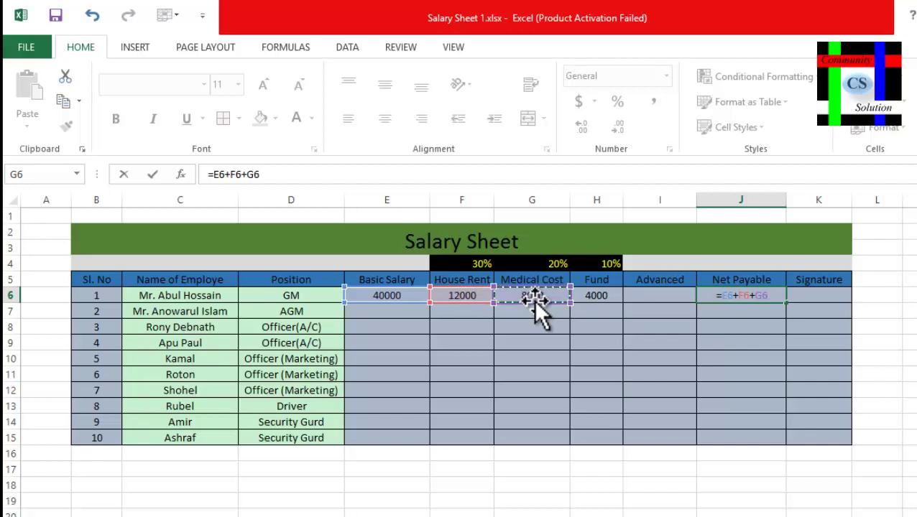
pyautogui.write('-')
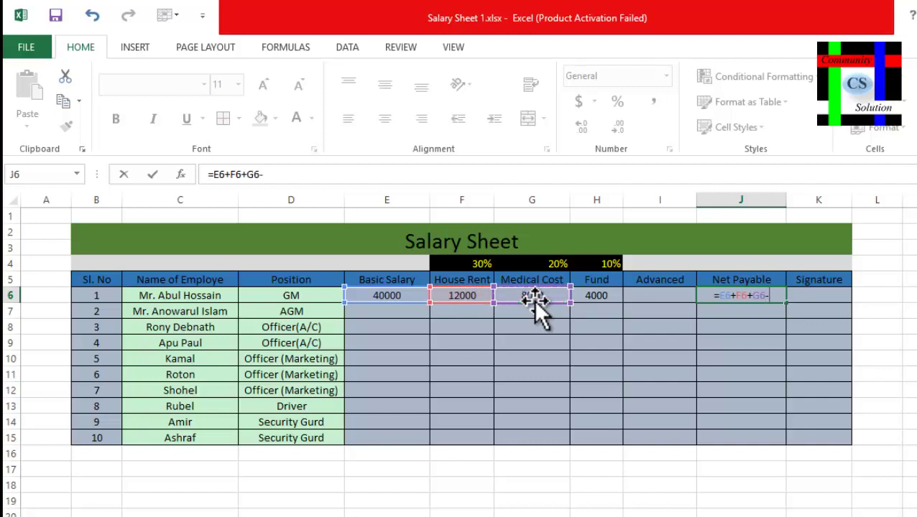
pyautogui.click(601, 295)
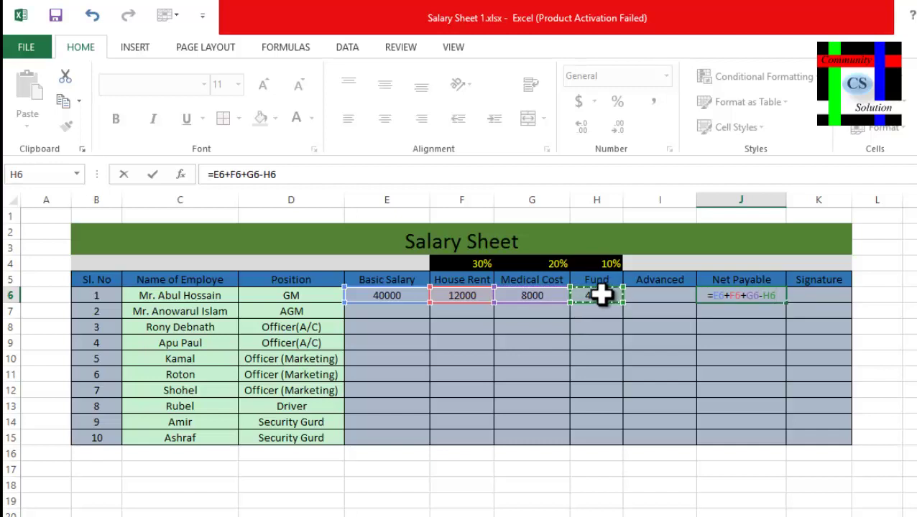
pyautogui.write('-')
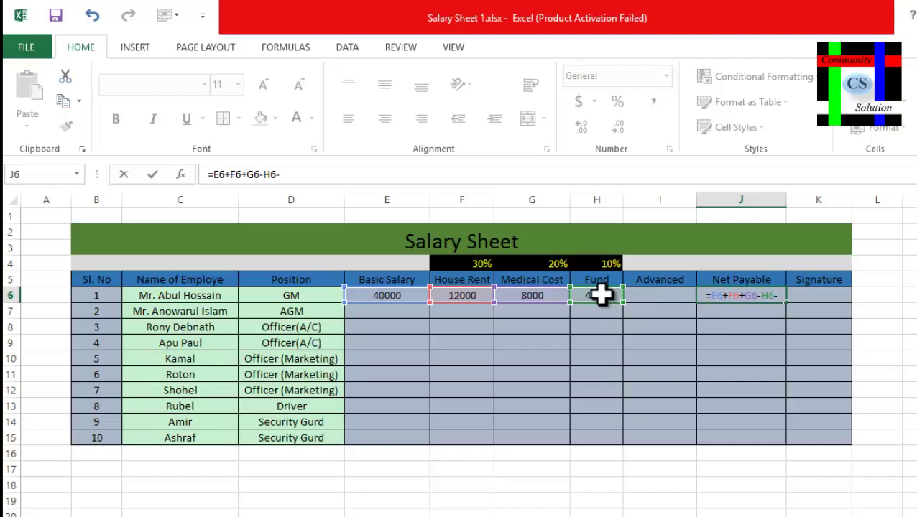
pyautogui.click(670, 295)
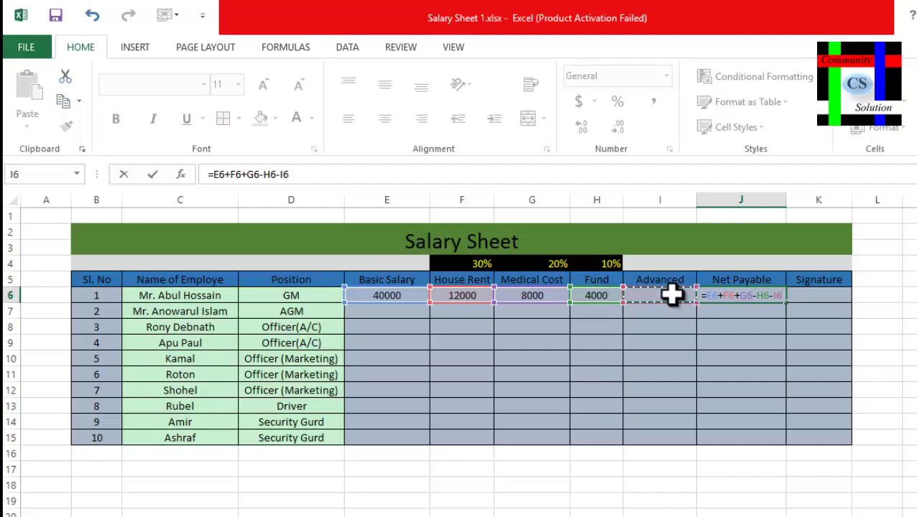
pyautogui.press('Return')
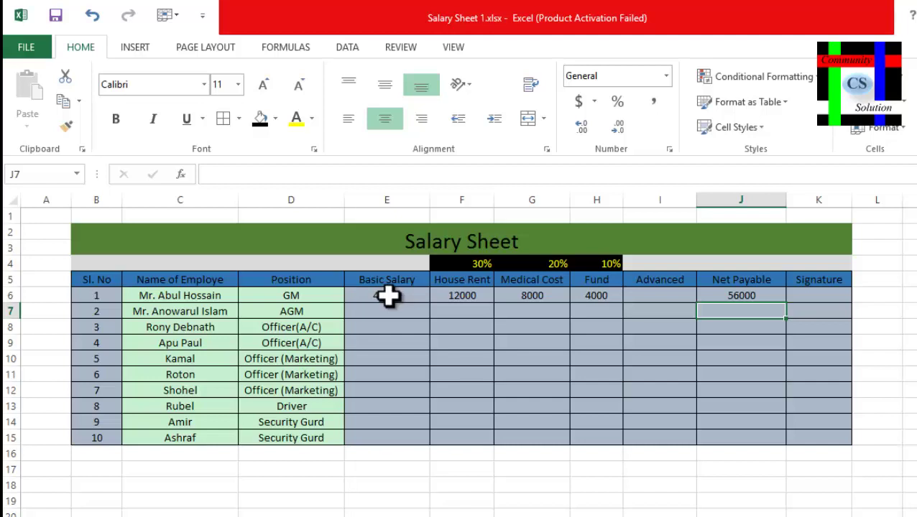
# Step: Fill the F6:J6 formulas down to row 15, giving 0 where salary is empty
pyautogui.click(474, 296)
pyautogui.moveTo(474, 296)
pyautogui.mouseDown()
pyautogui.moveTo(737, 300)
pyautogui.moveTo(789, 394)
pyautogui.moveTo(780, 448)
pyautogui.mouseUp()
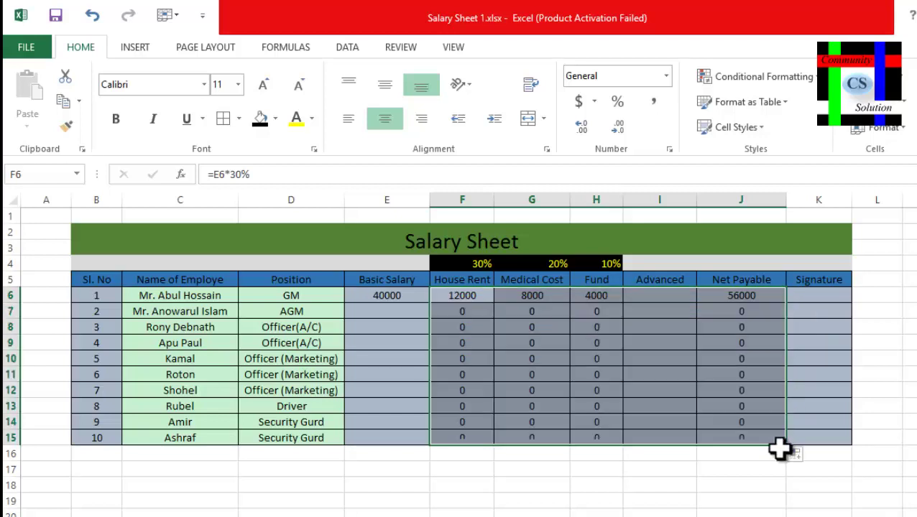
pyautogui.click(769, 486)
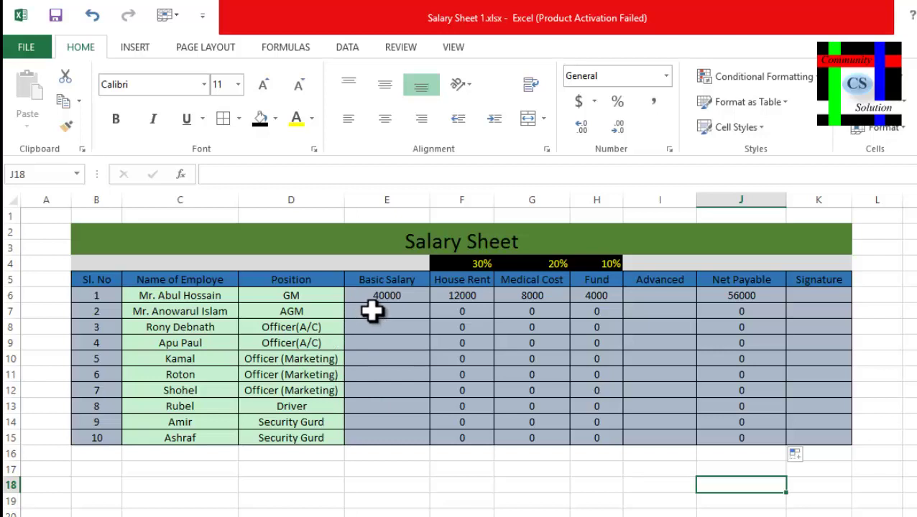
pyautogui.click(395, 310)
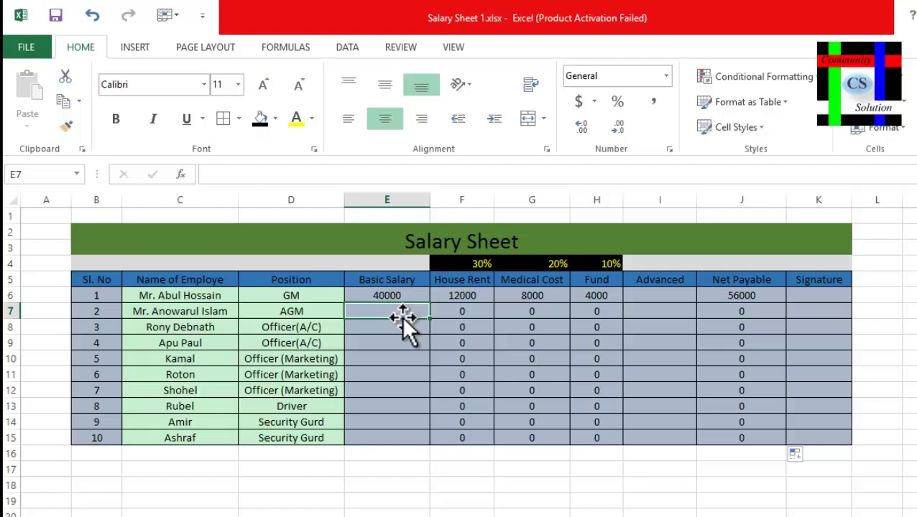
# Step: Enter basic salaries 30000, 20000 and 18000 in E7, E8 and E9
pyautogui.write('3000')
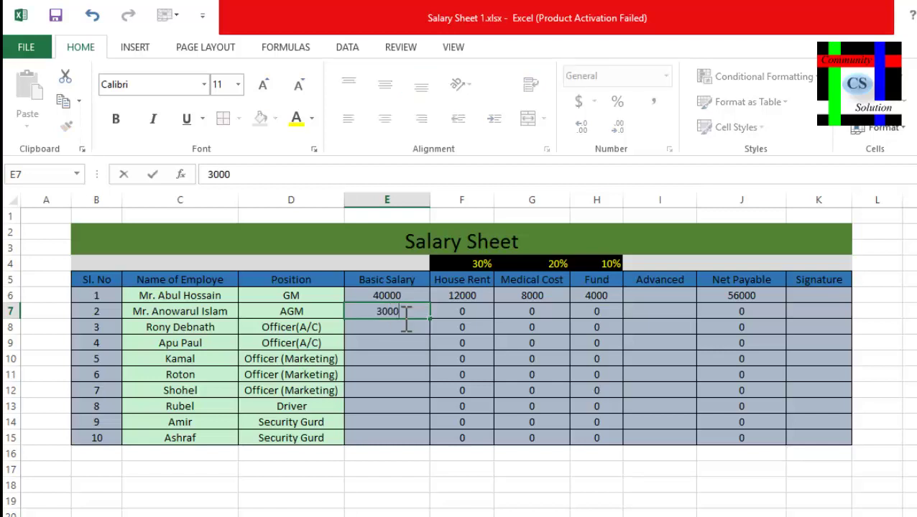
pyautogui.write('0')
pyautogui.click(422, 325)
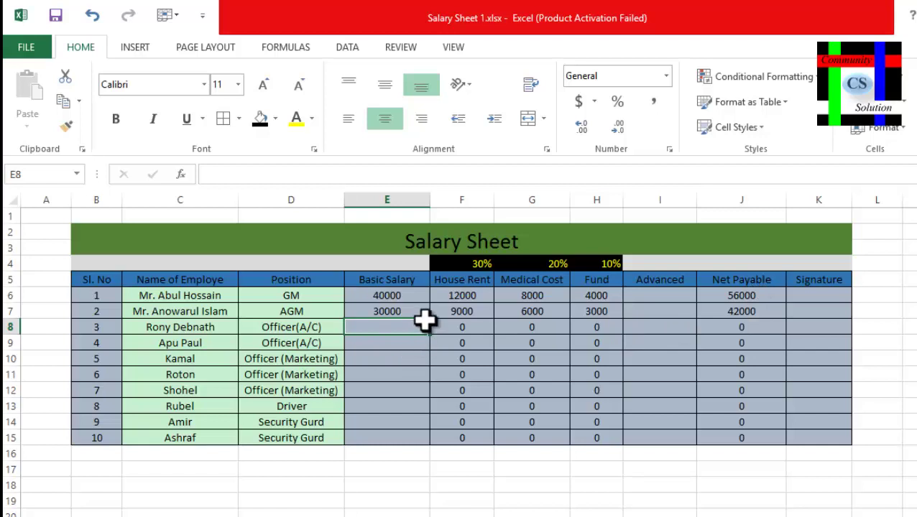
pyautogui.write('2')
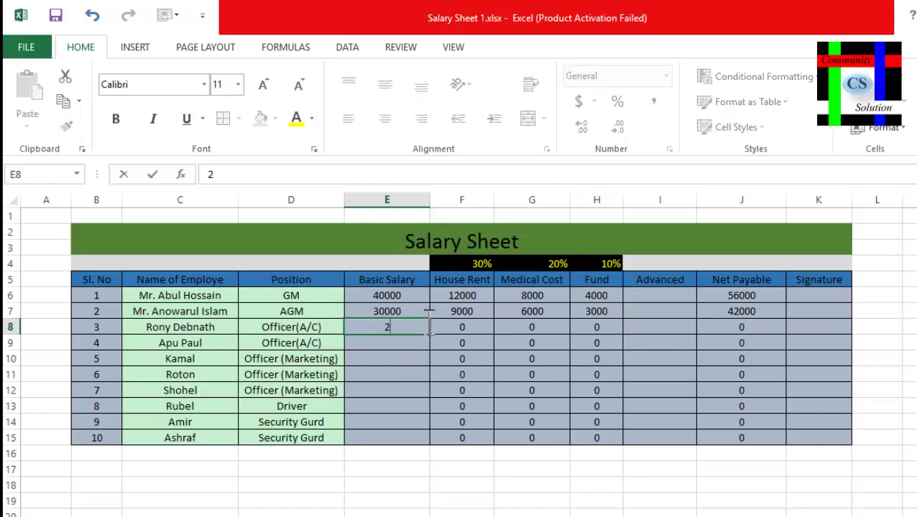
pyautogui.write('0000')
pyautogui.press('Return')
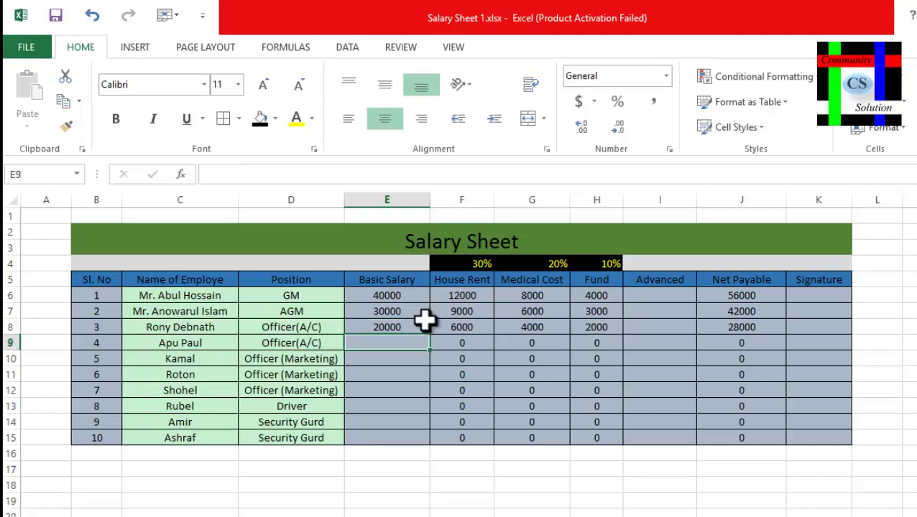
pyautogui.write('18')
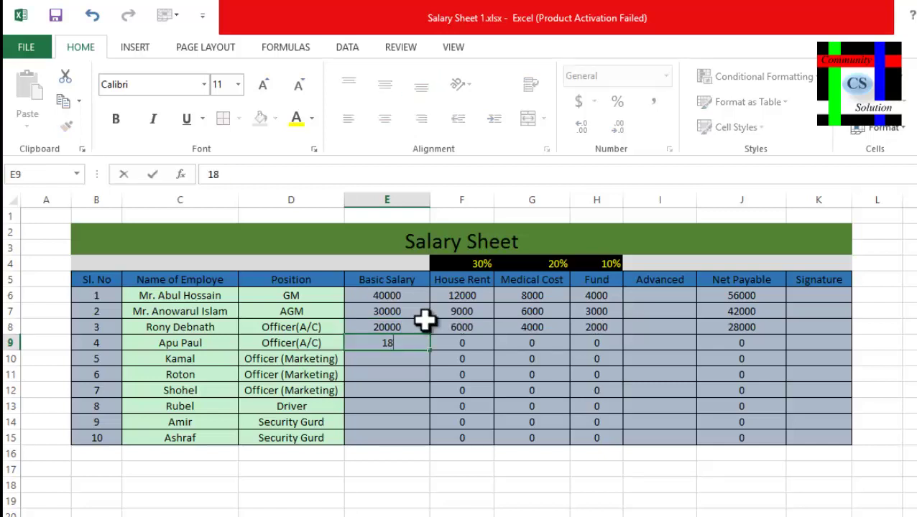
pyautogui.write('000')
pyautogui.press('Return')
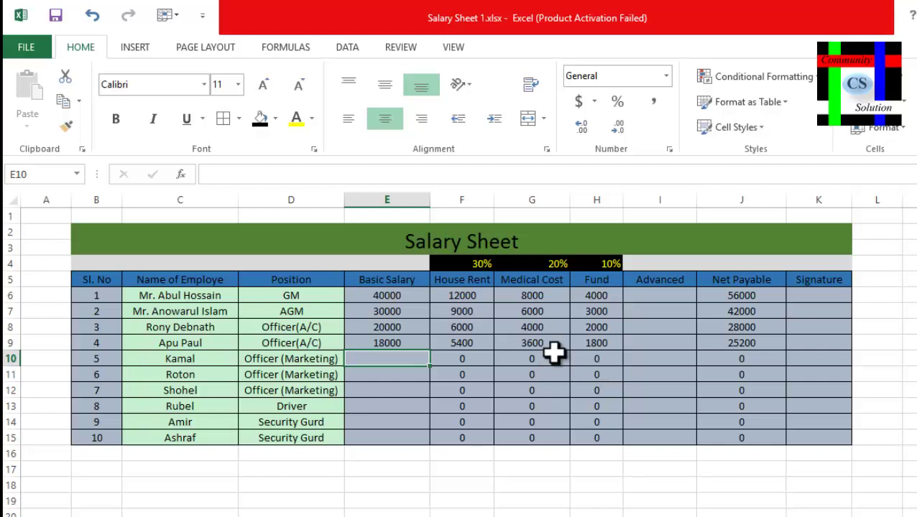
# Step: Enter an advance of 5000 in I8 for the third employee
pyautogui.click(648, 327)
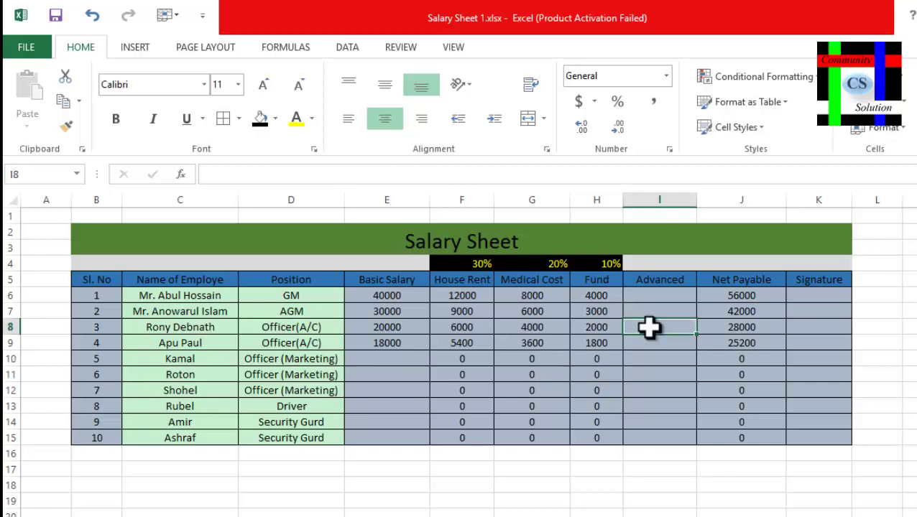
pyautogui.write('500')
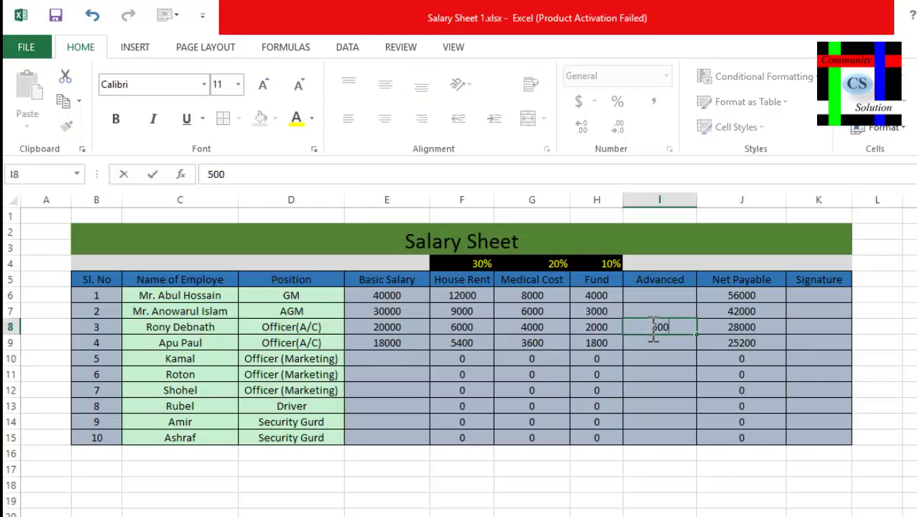
pyautogui.write('0')
pyautogui.click(665, 359)
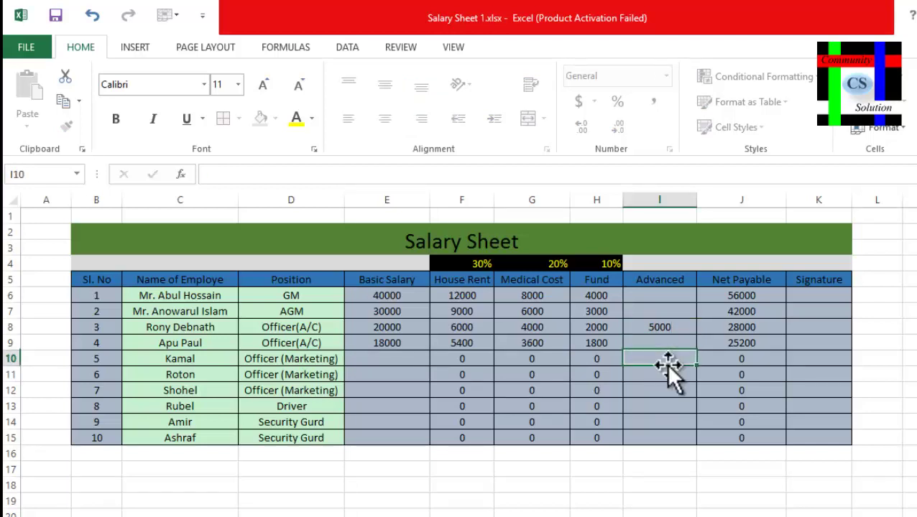